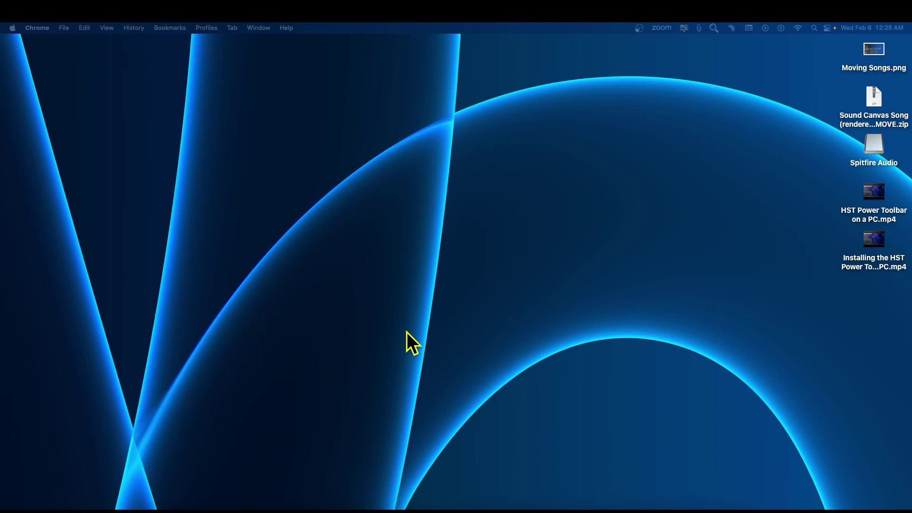
# Step: Open the HST-Home Studio Trainer site in a new maximized Chrome window and go to its FREE Tools page
pyautogui.moveTo(368, 510)
pyautogui.press('super+n')
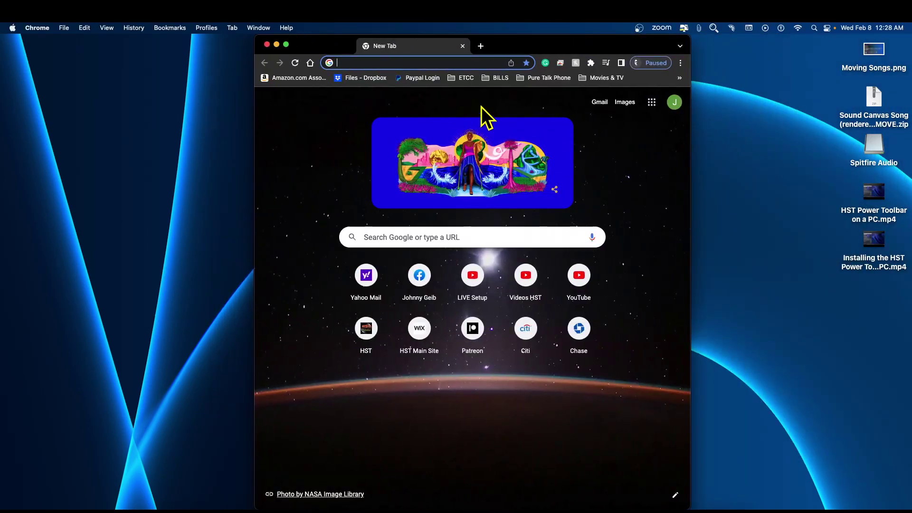
pyautogui.doubleClick(577, 52)
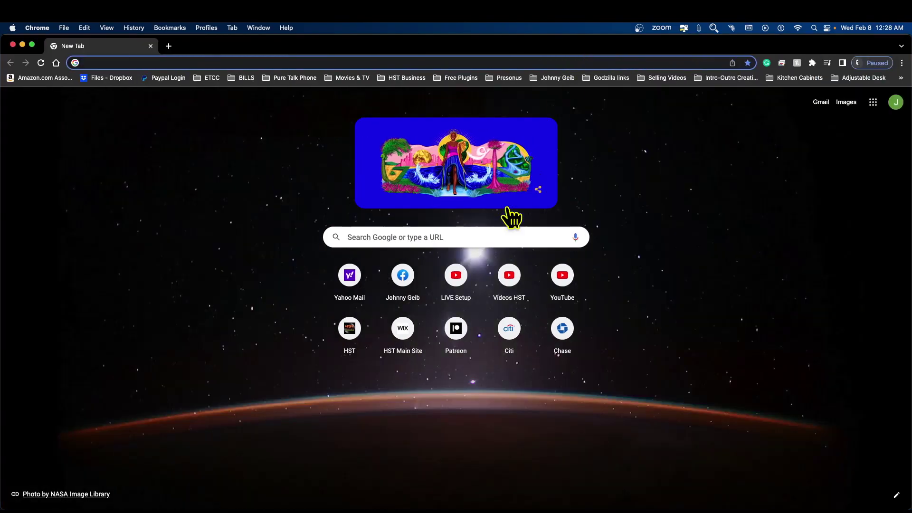
pyautogui.click(352, 331)
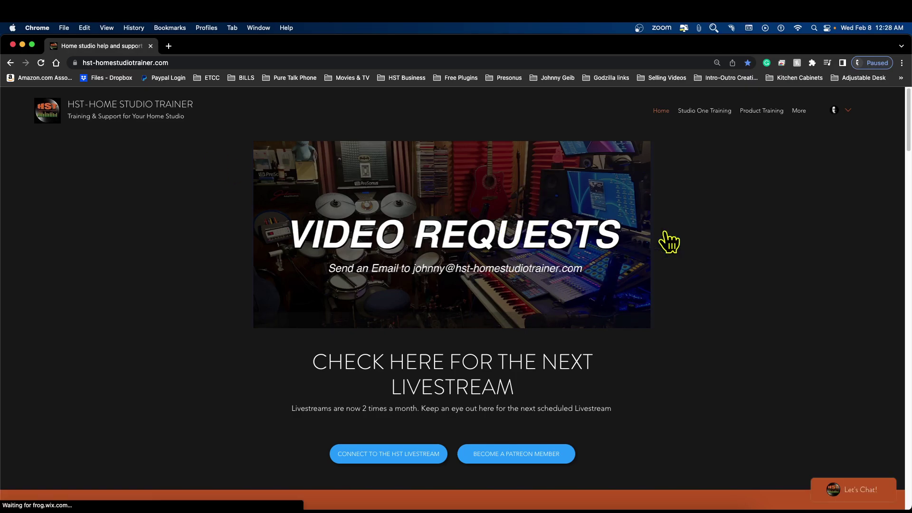
pyautogui.moveTo(801, 116)
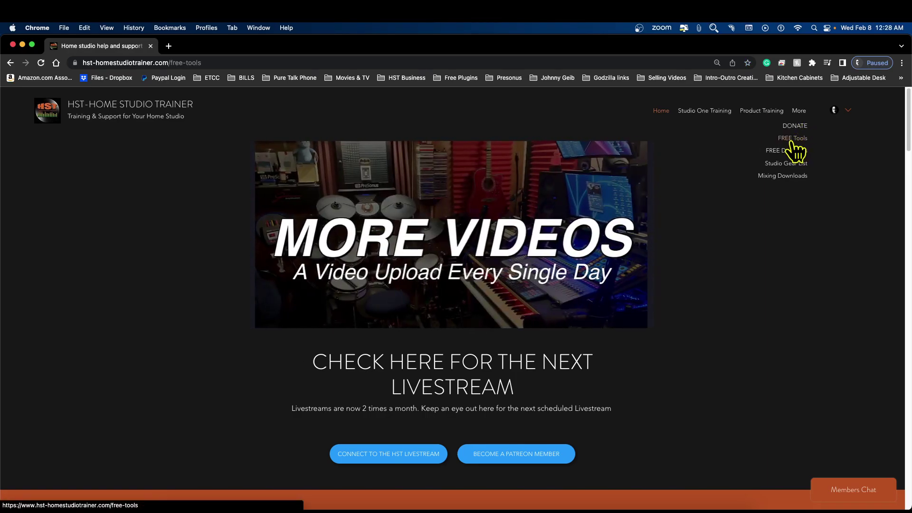
pyautogui.click(792, 140)
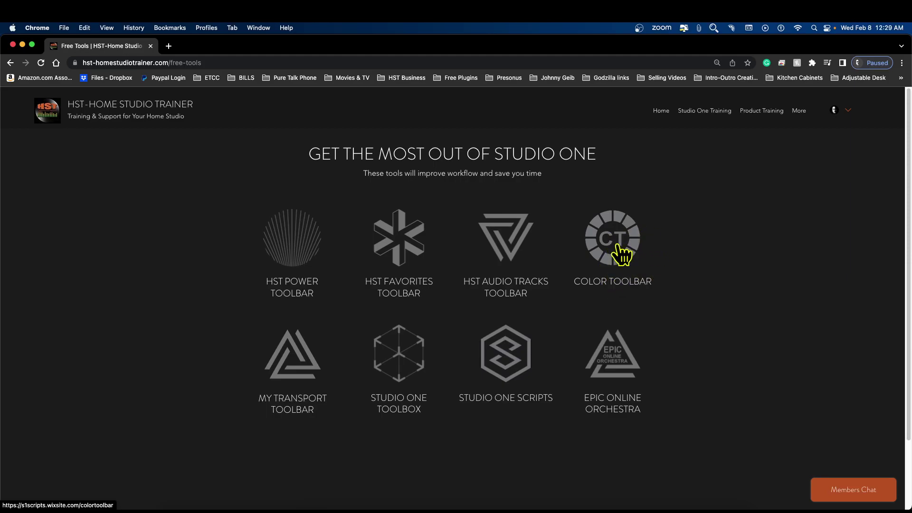
# Step: Download and unzip the HST Power Toolbar, and sort the Downloads folder by date modified
pyautogui.click(295, 239)
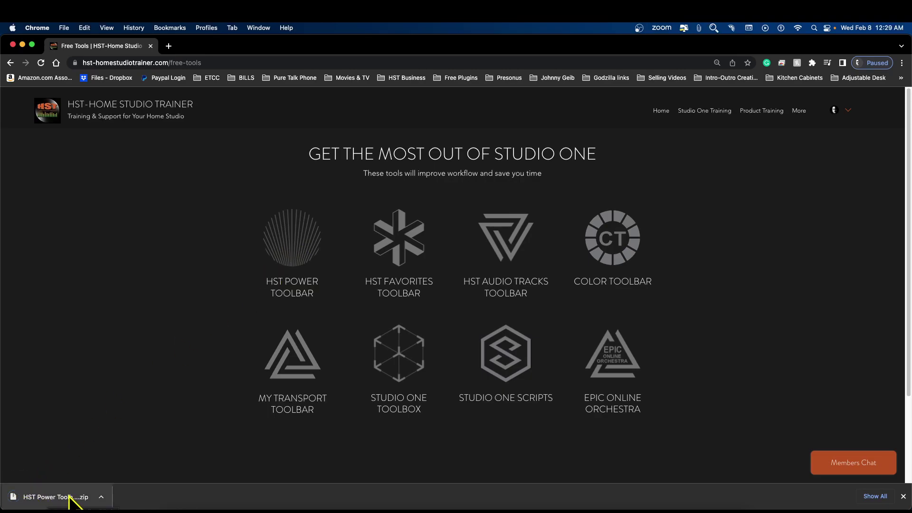
pyautogui.click(60, 497)
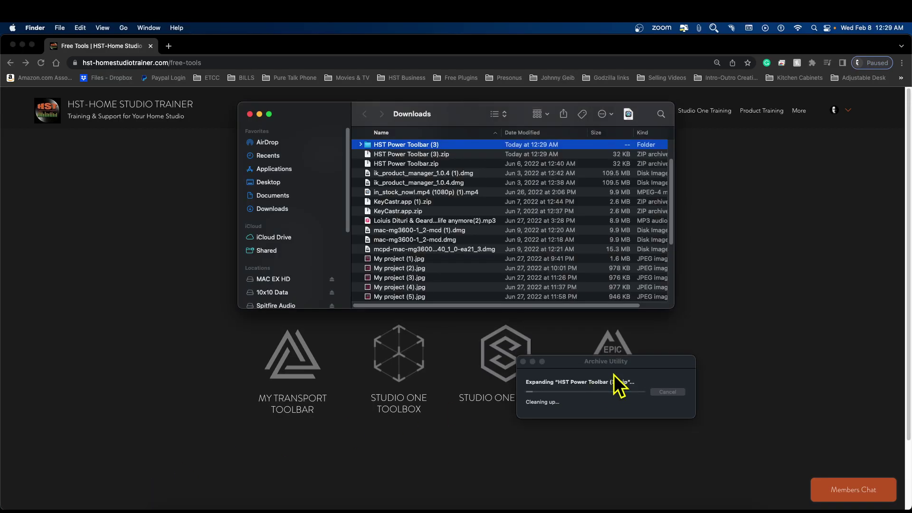
pyautogui.scroll(5, 372, 146)
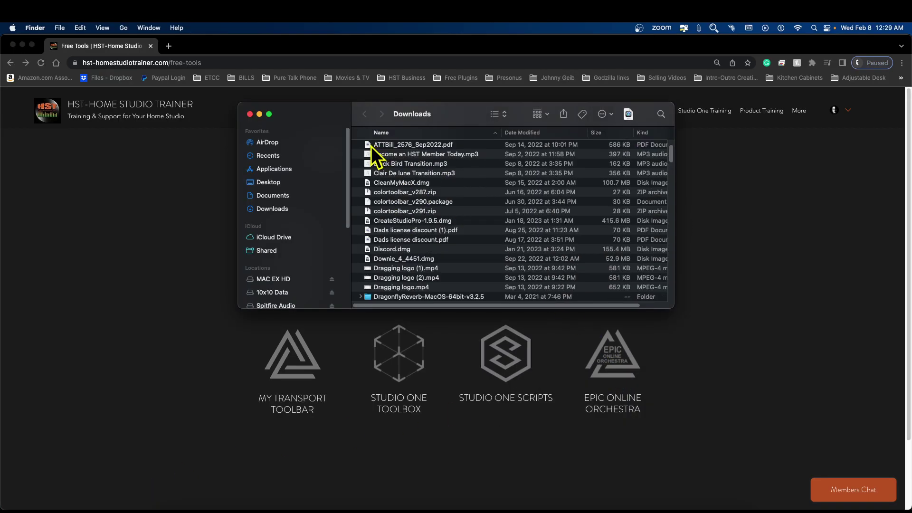
pyautogui.scroll(-3, 424, 259)
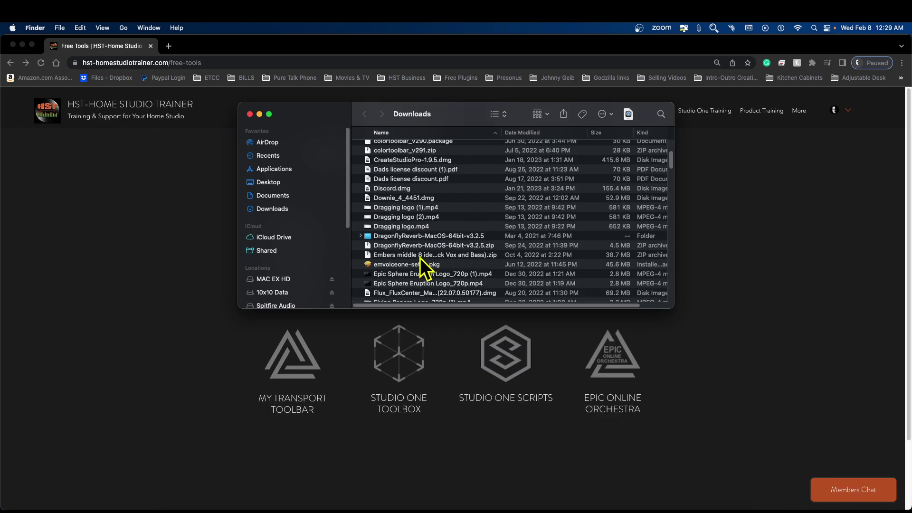
pyautogui.scroll(3, 424, 269)
pyautogui.click(533, 133)
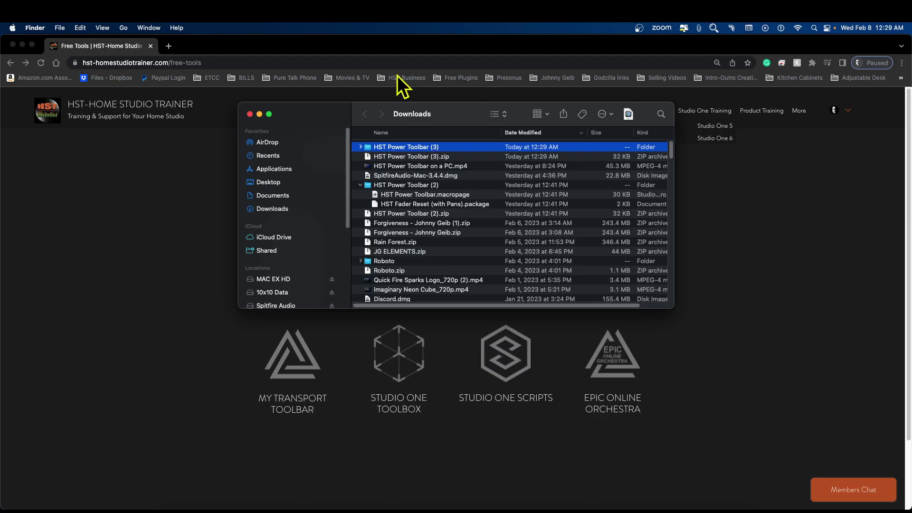
pyautogui.click(22, 44)
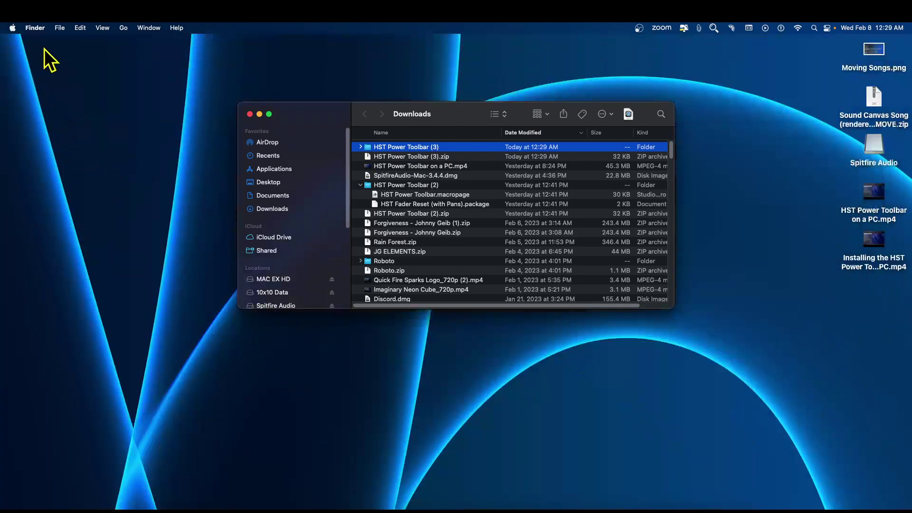
# Step: Move HST Power Toolbar.macropage and HST Fader Reset (with Pans).package from the newly extracted folder to the desktop, lined up below the existing icons
pyautogui.click(361, 147)
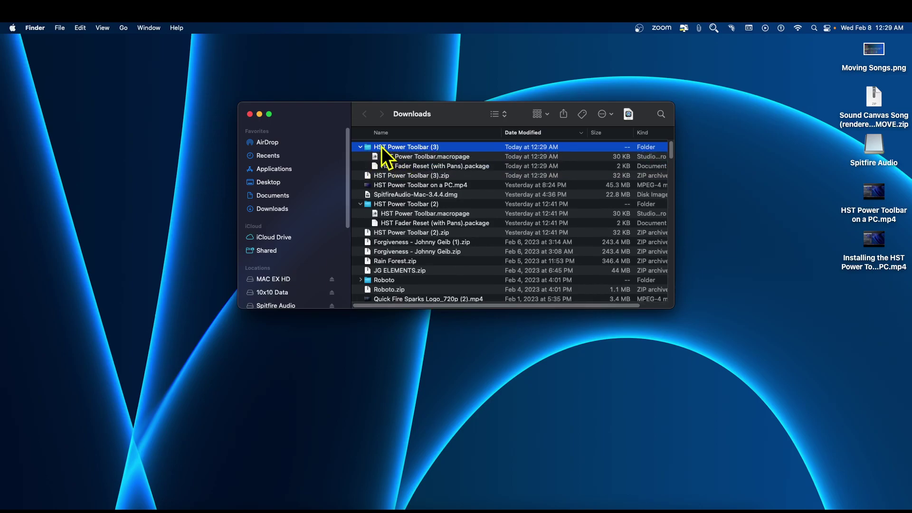
pyautogui.click(391, 158)
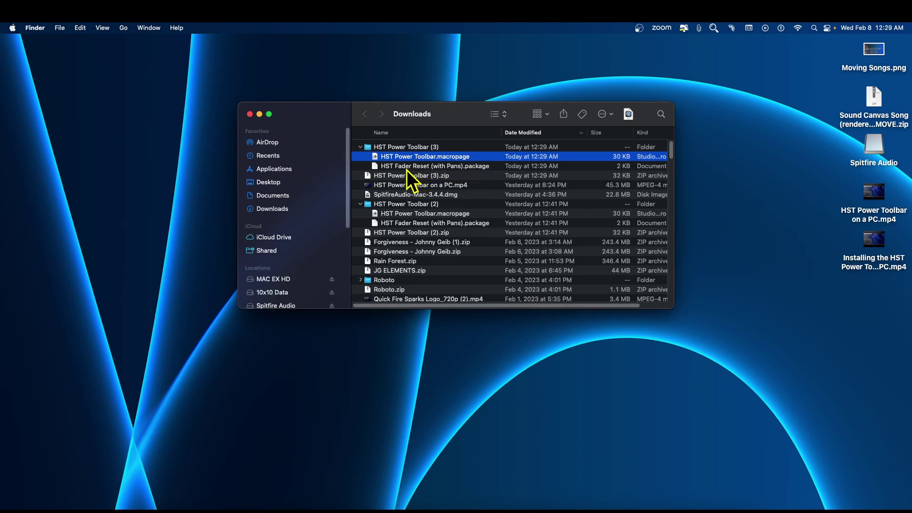
pyautogui.press('shift')
pyautogui.keyDown('shift'); pyautogui.click(408, 169); pyautogui.keyUp('shift')
pyautogui.moveTo(394, 160); pyautogui.dragTo(392, 370)
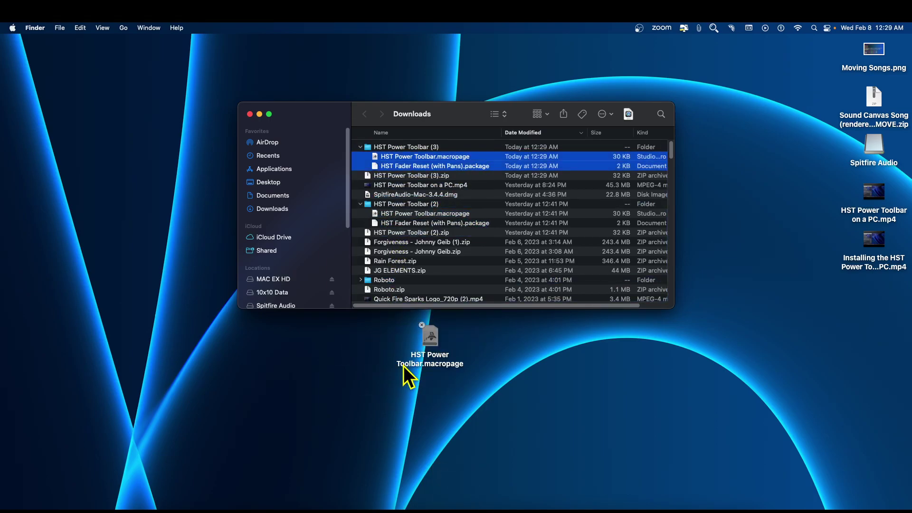
pyautogui.click(250, 114)
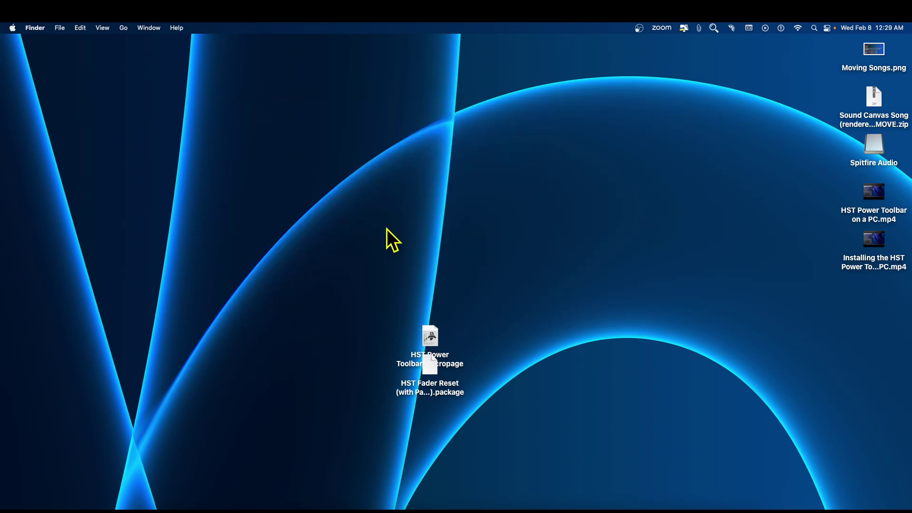
pyautogui.moveTo(430, 337); pyautogui.dragTo(873, 308)
pyautogui.moveTo(438, 362); pyautogui.dragTo(868, 361)
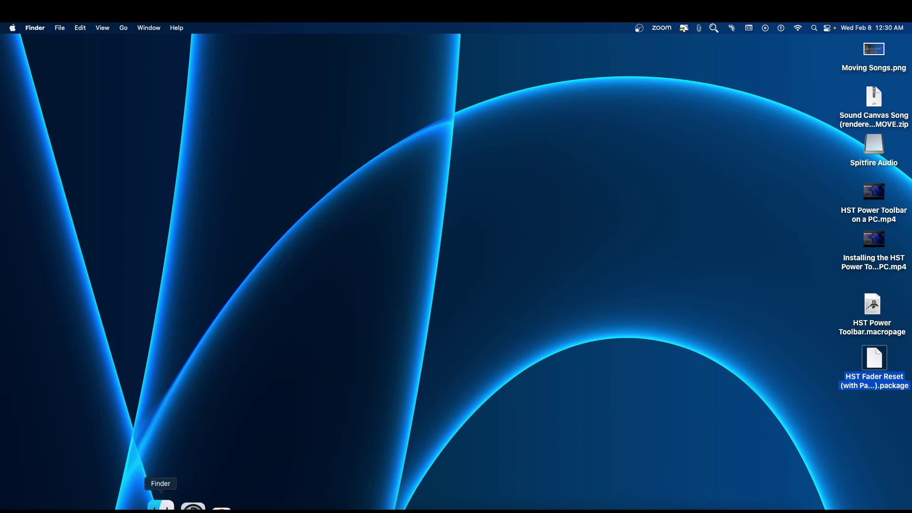
# Step: Open the scripts folder inside the package contents of Studio One 6 in Applications
pyautogui.click(160, 505)
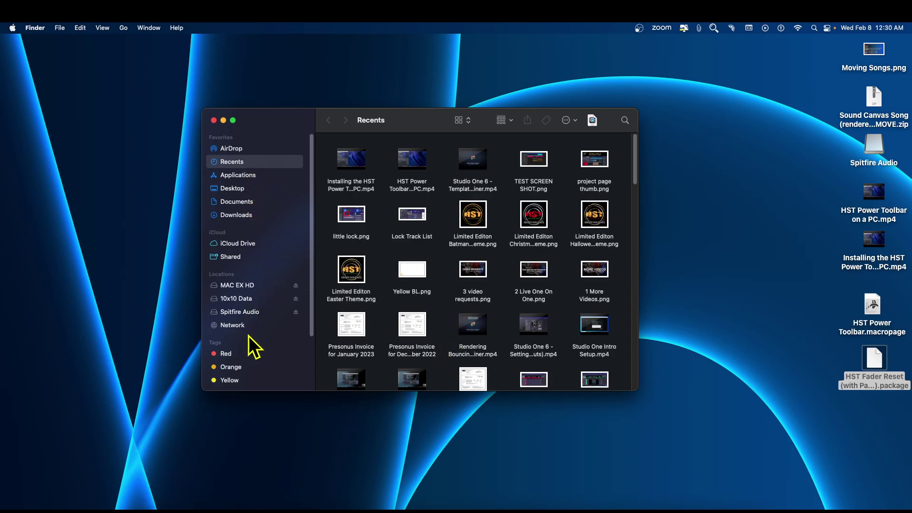
pyautogui.click(248, 177)
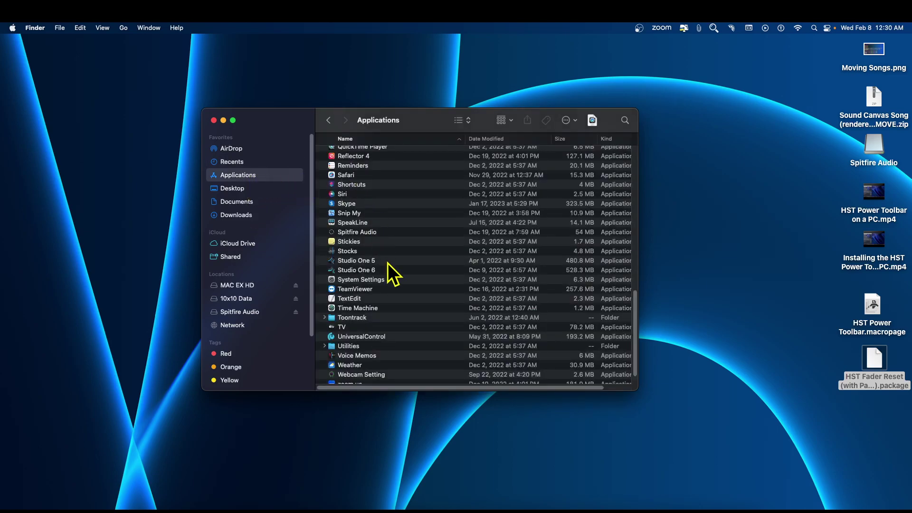
pyautogui.click(351, 271)
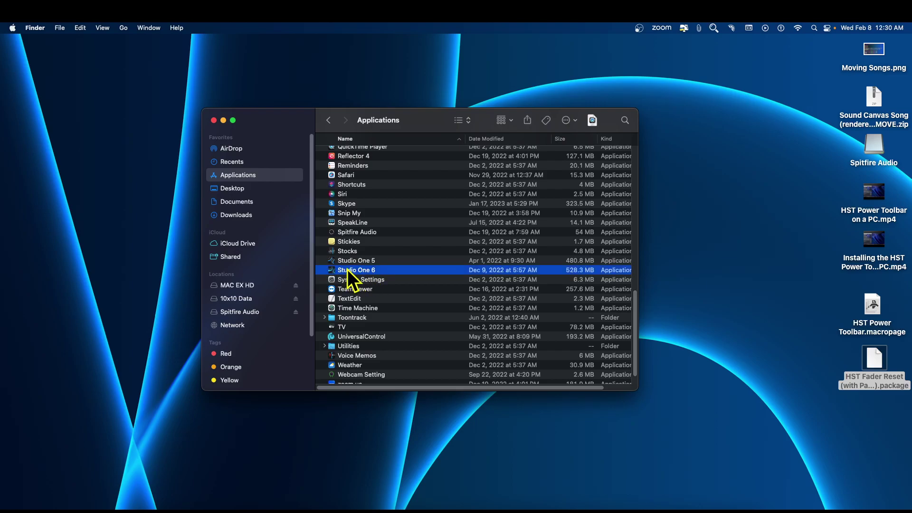
pyautogui.rightClick(349, 270)
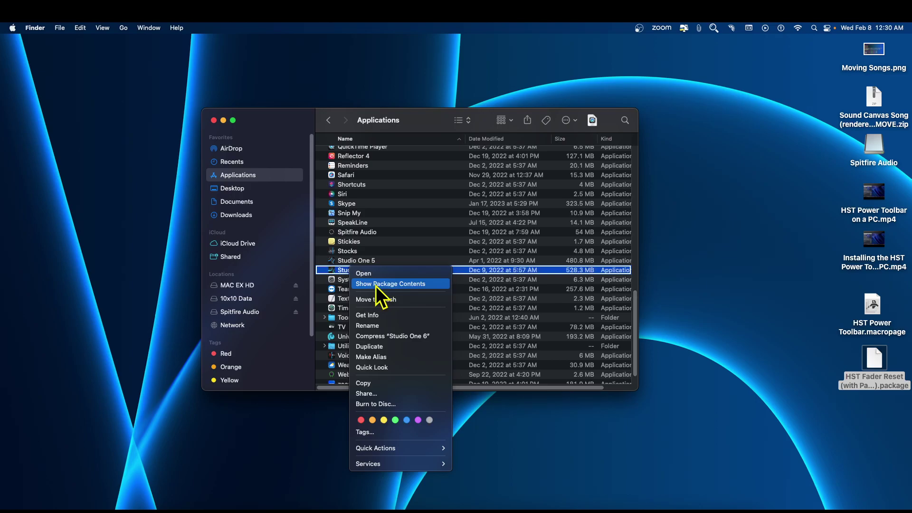
pyautogui.click(376, 284)
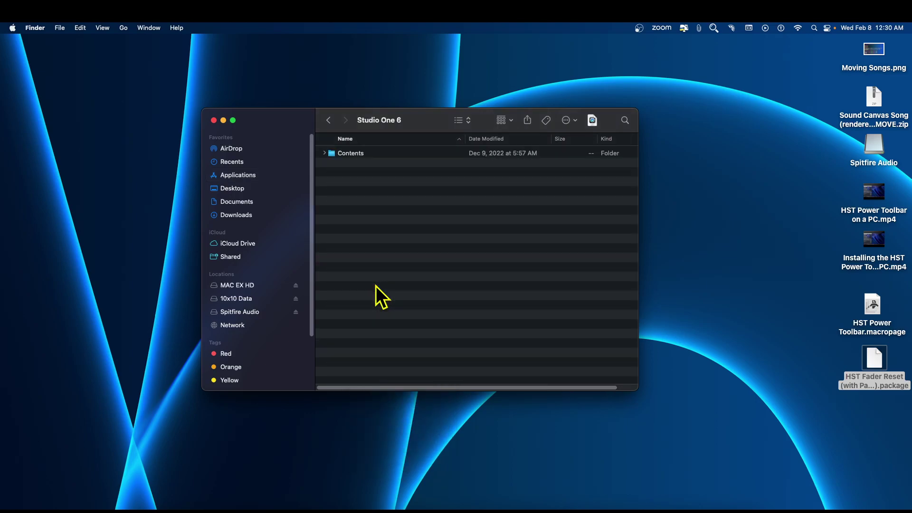
pyautogui.click(325, 154)
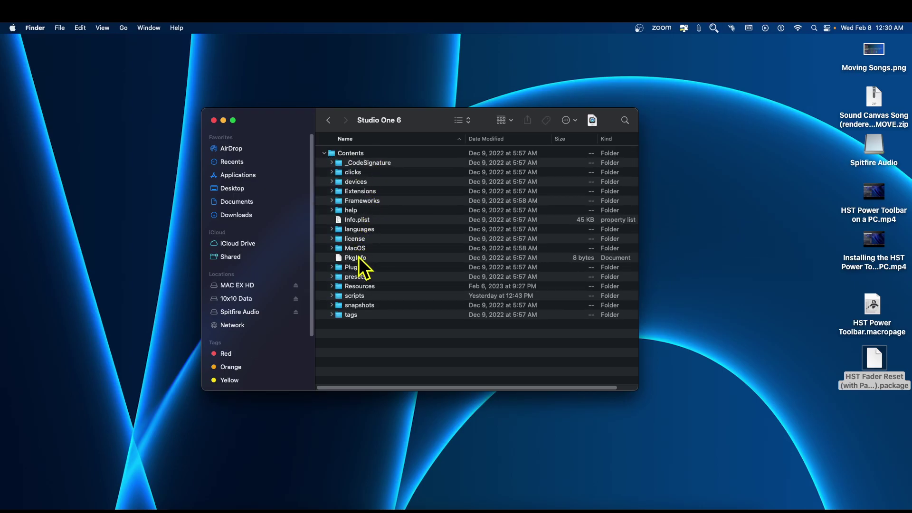
pyautogui.doubleClick(341, 296)
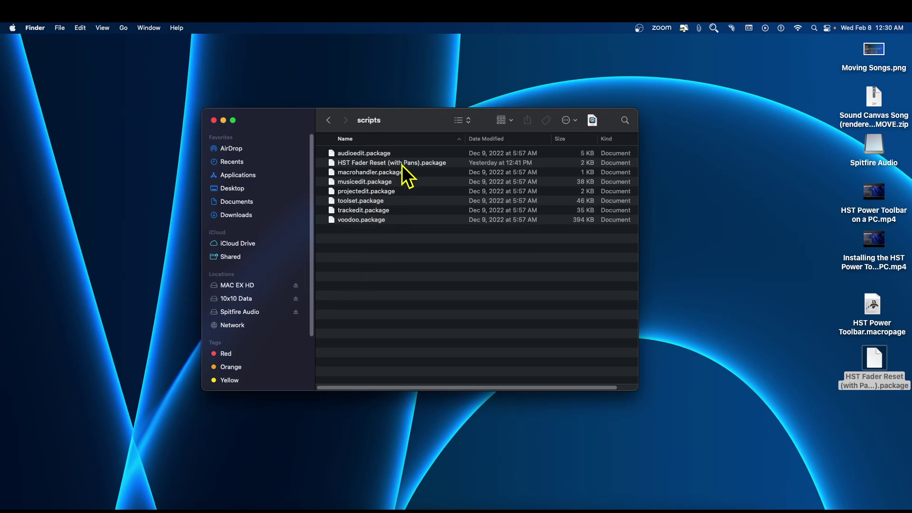
# Step: Replace the old HST Fader Reset (with Pans).package in the scripts folder with the desktop copy, moving the old one to the Trash
pyautogui.rightClick(372, 165)
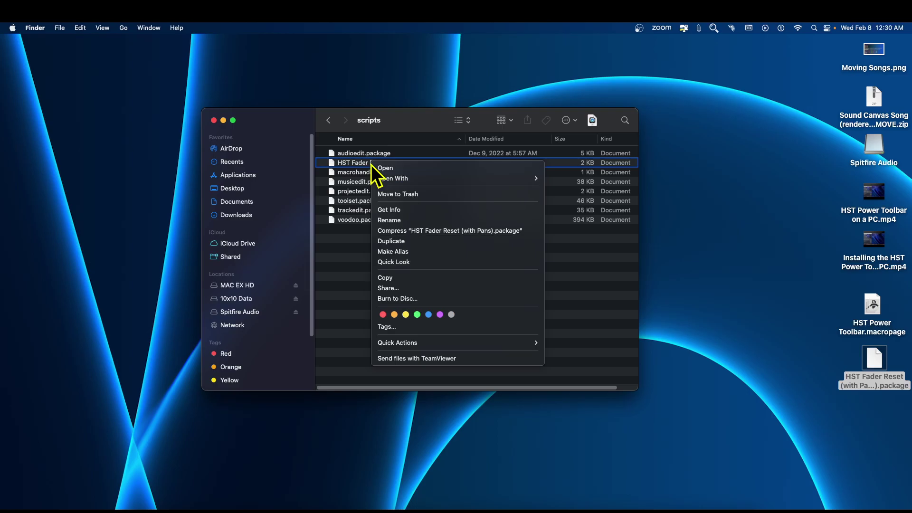
pyautogui.click(397, 193)
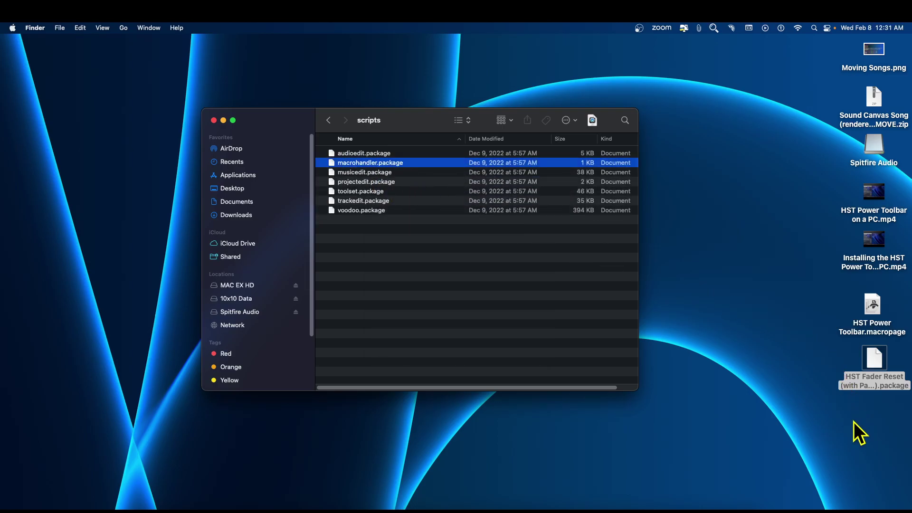
pyautogui.click(874, 365)
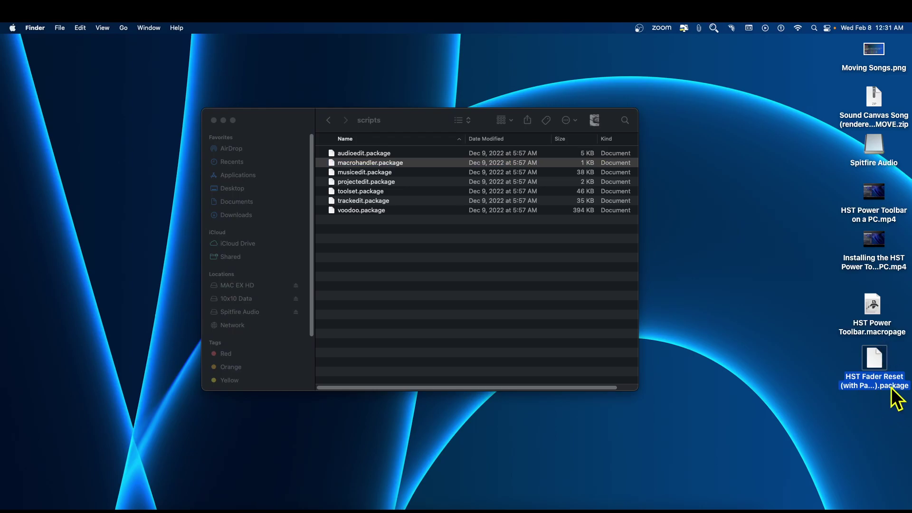
pyautogui.moveTo(877, 360); pyautogui.dragTo(381, 262)
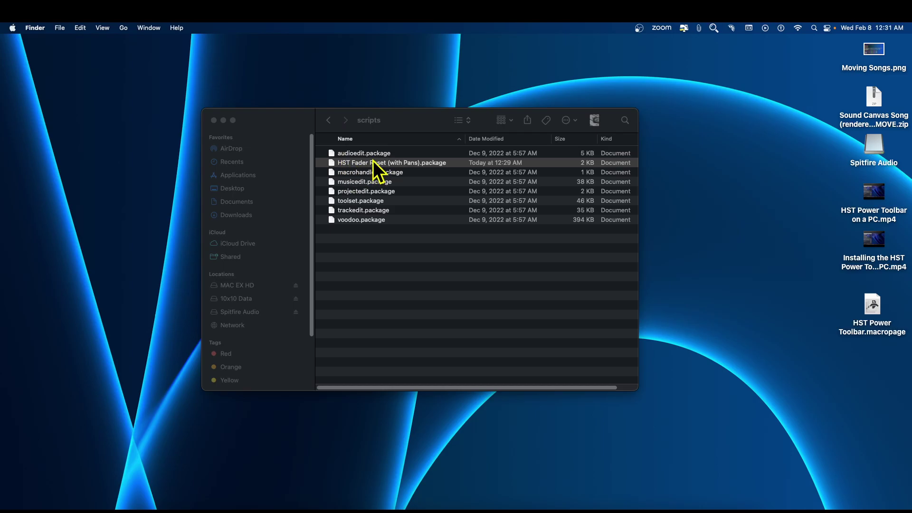
# Step: Retrace the path from Applications through the Studio One 6 package contents to the scripts folder, check its files, and close the window
pyautogui.click(330, 121)
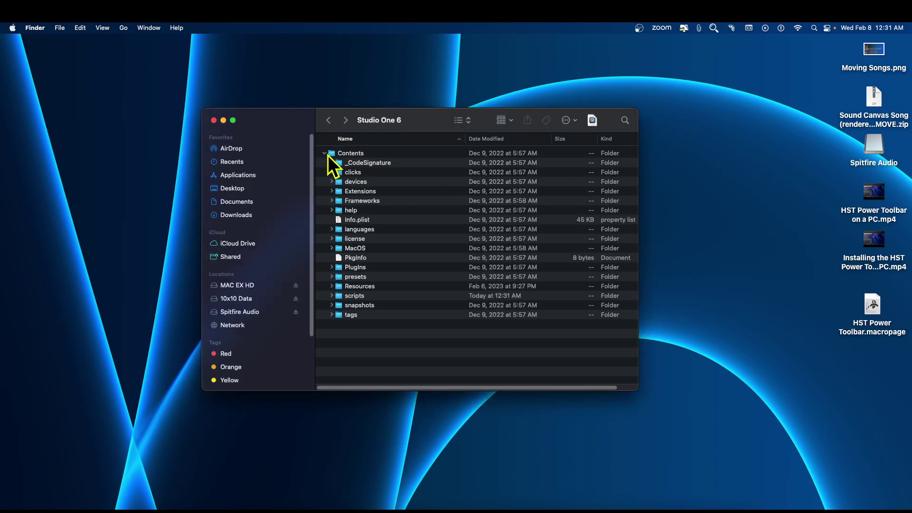
pyautogui.click(328, 121)
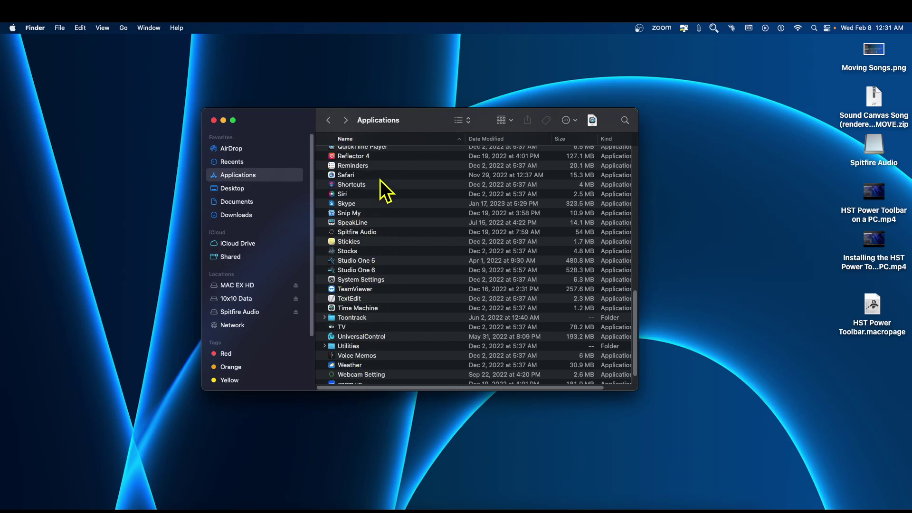
pyautogui.click(356, 269)
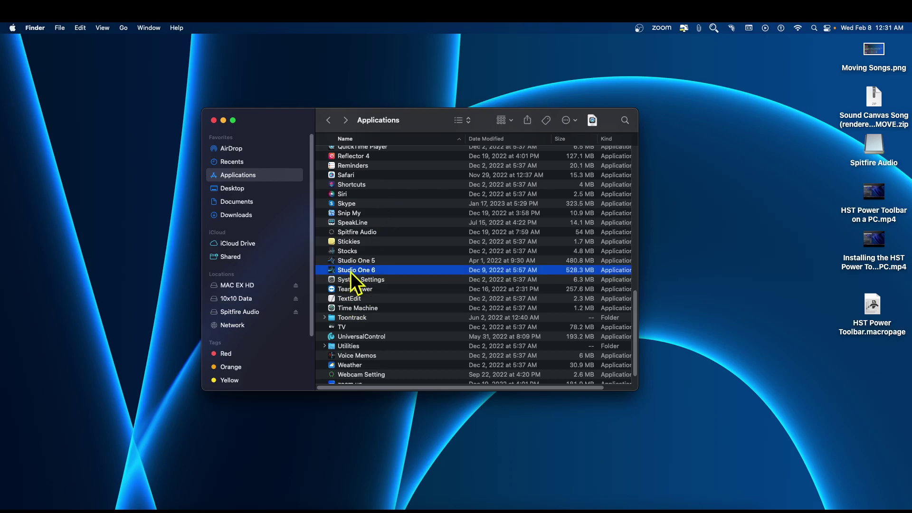
pyautogui.rightClick(351, 273)
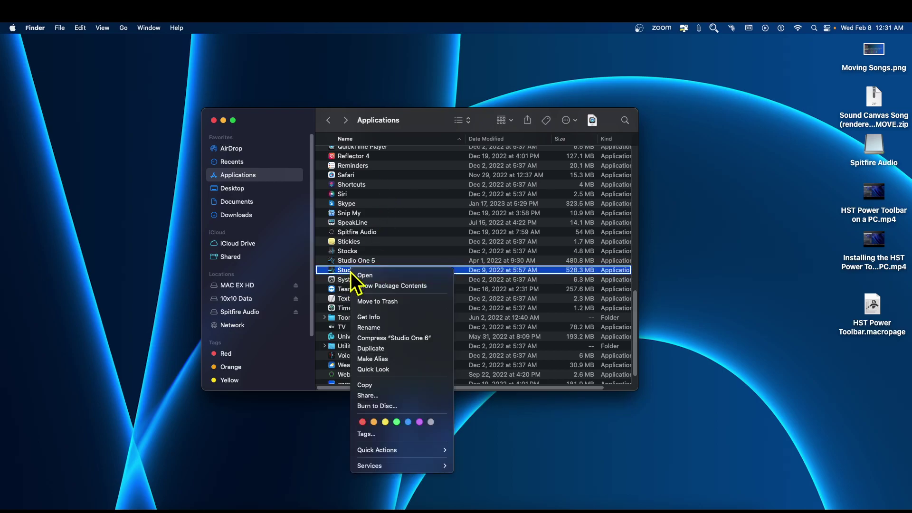
pyautogui.click(380, 288)
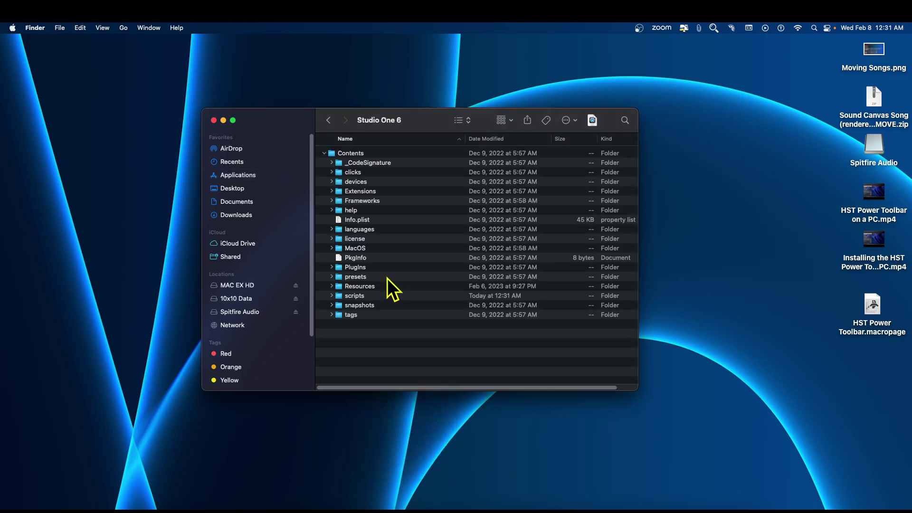
pyautogui.click(340, 296)
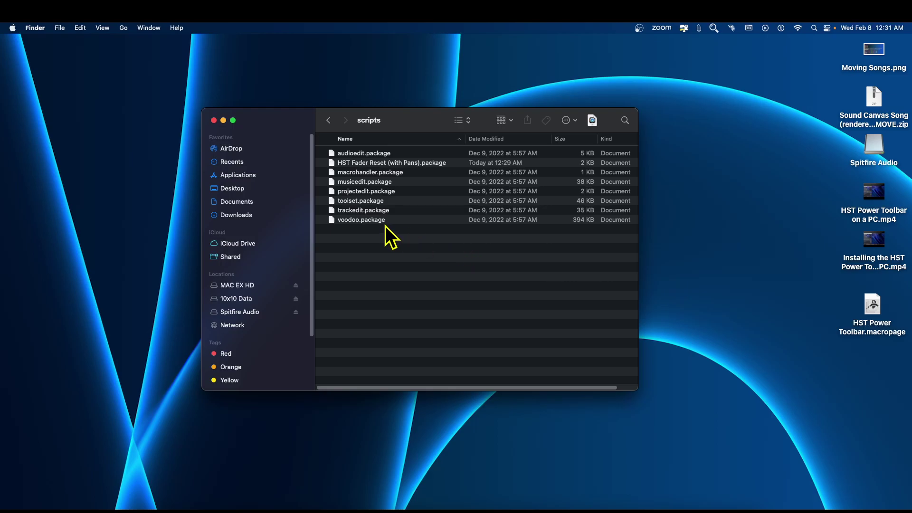
pyautogui.click(213, 120)
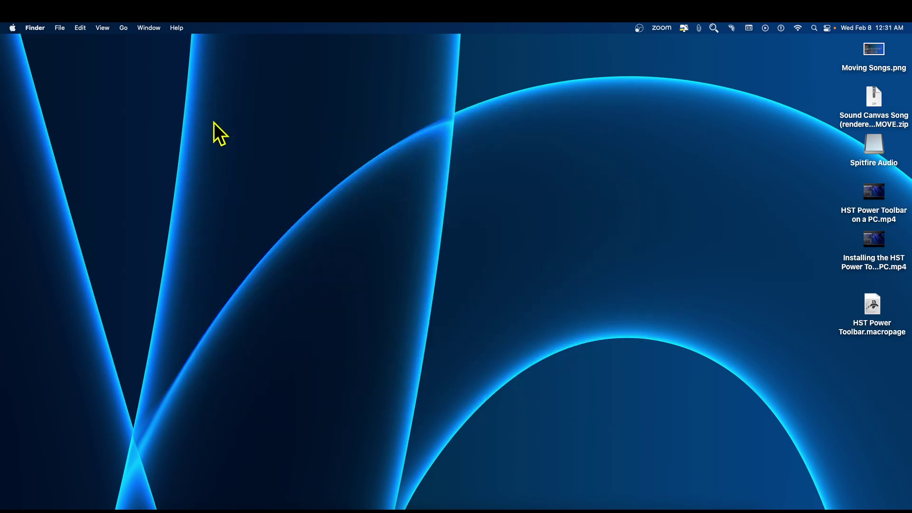
# Step: Launch Studio One 6
pyautogui.click(417, 501)
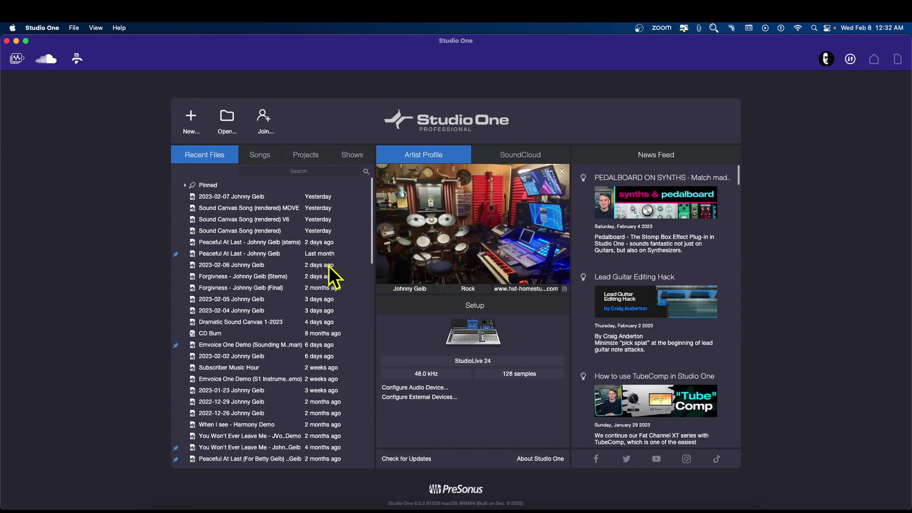
# Step: Create a new song from the HST New Song user template
pyautogui.click(193, 123)
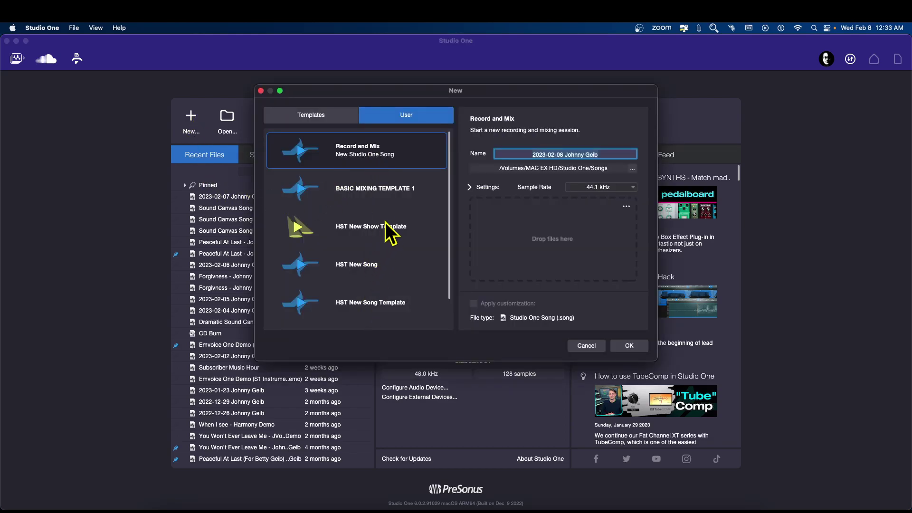
pyautogui.click(364, 266)
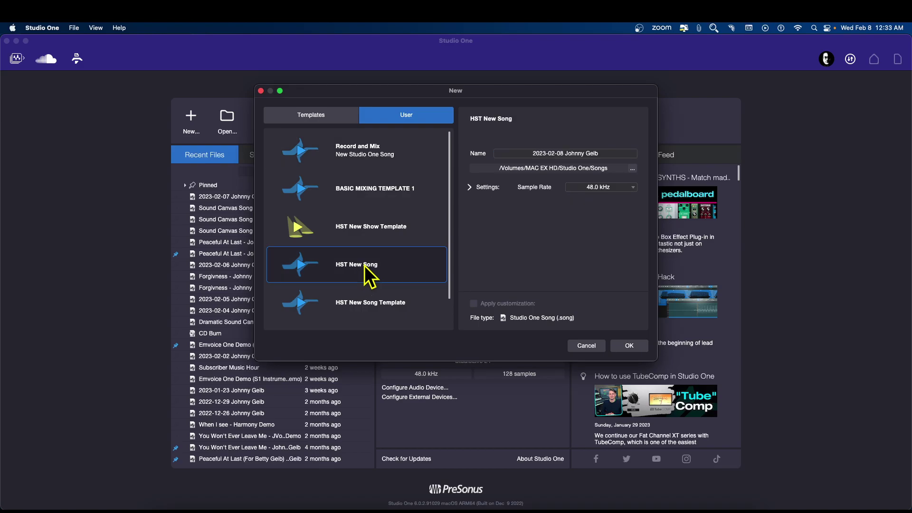
pyautogui.click(631, 346)
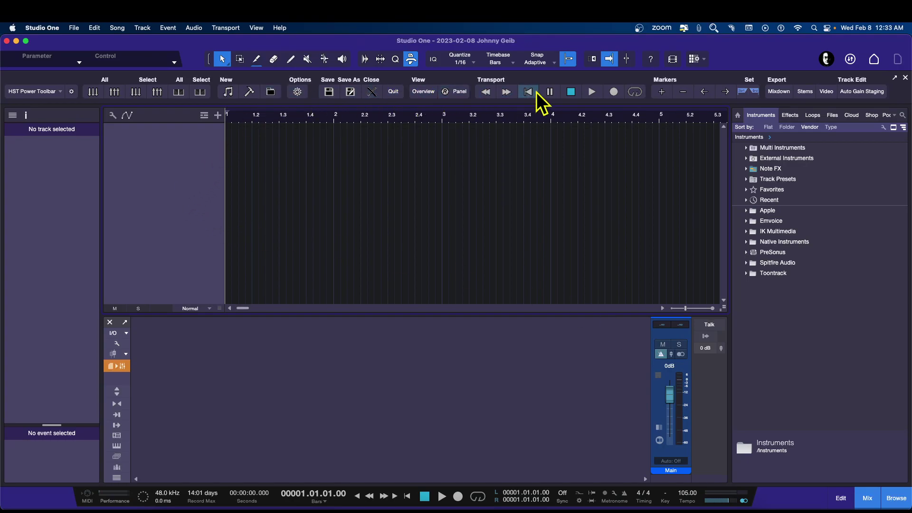
# Step: Remove the existing HST Power Toolbar macro page and check the list of remaining macro pages
pyautogui.click(71, 92)
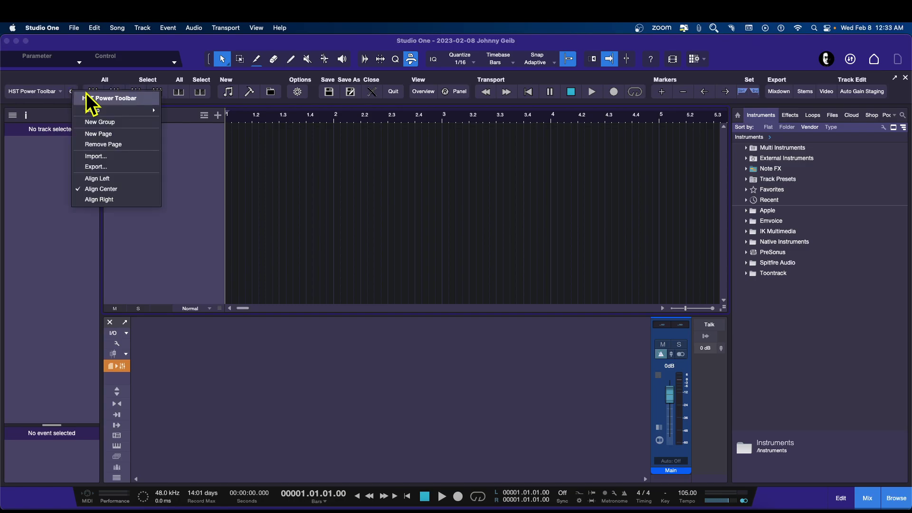
pyautogui.click(100, 144)
pyautogui.click(484, 217)
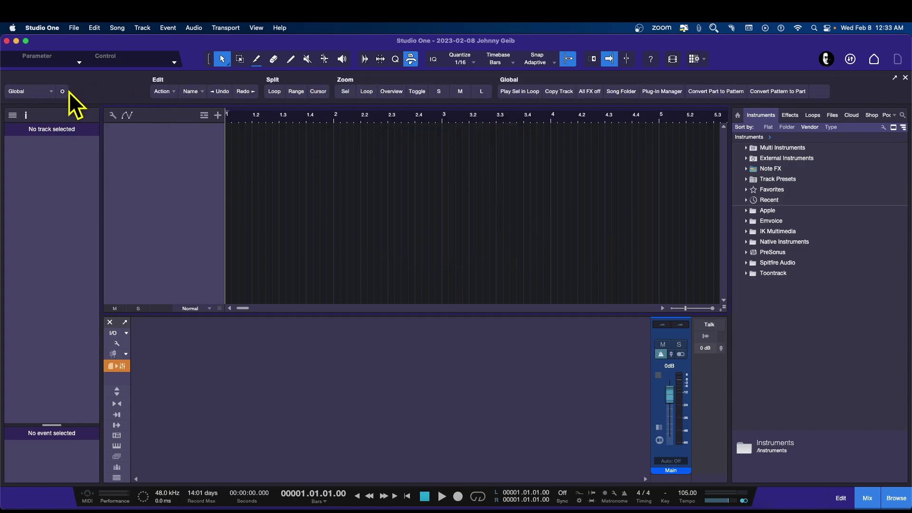
pyautogui.click(50, 91)
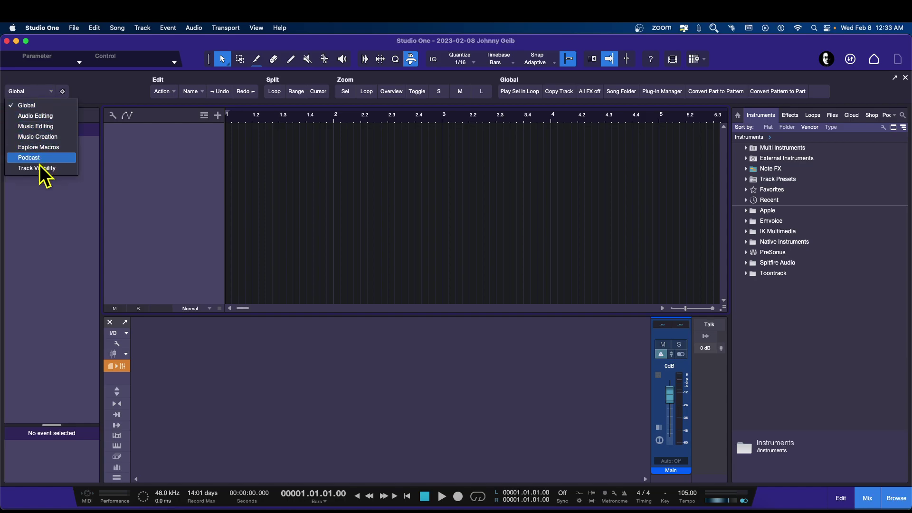
pyautogui.click(63, 92)
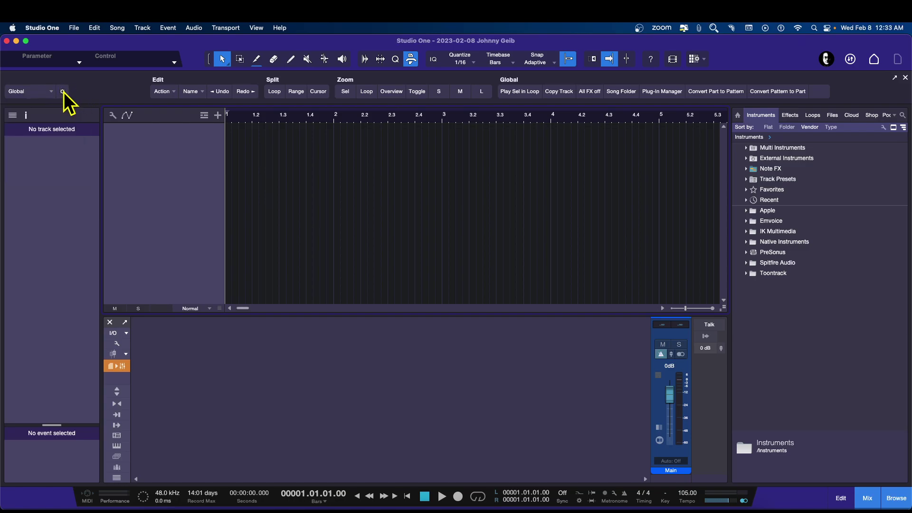
# Step: Import the HST Power Toolbar macro page file from the Desktop into the macro toolbar
pyautogui.click(63, 93)
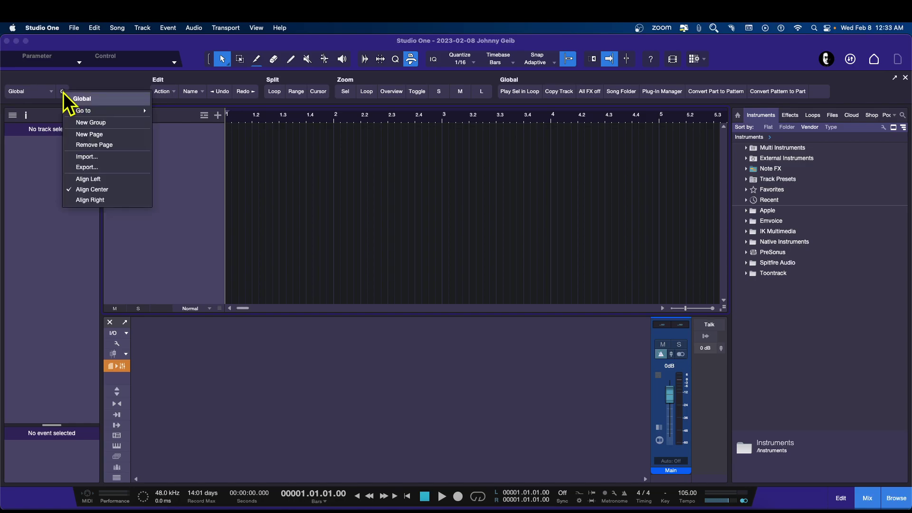
pyautogui.click(92, 159)
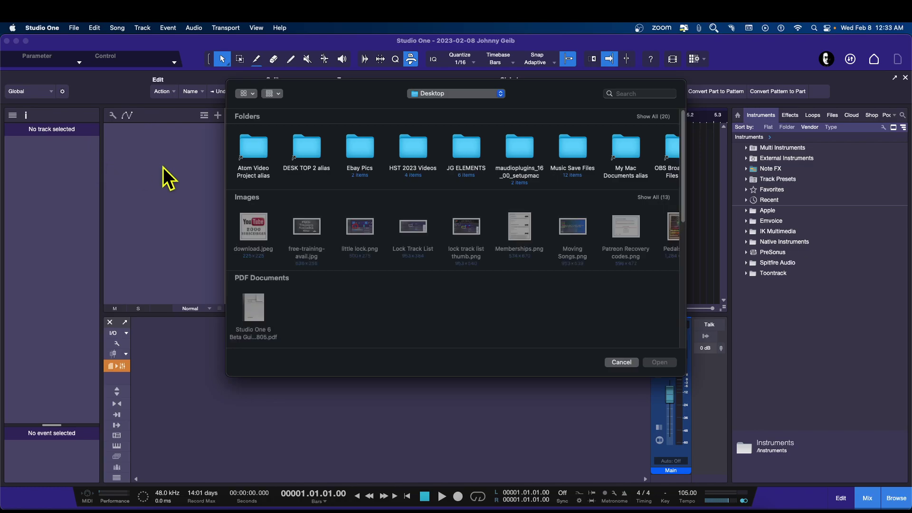
pyautogui.scroll(-5, 401, 274)
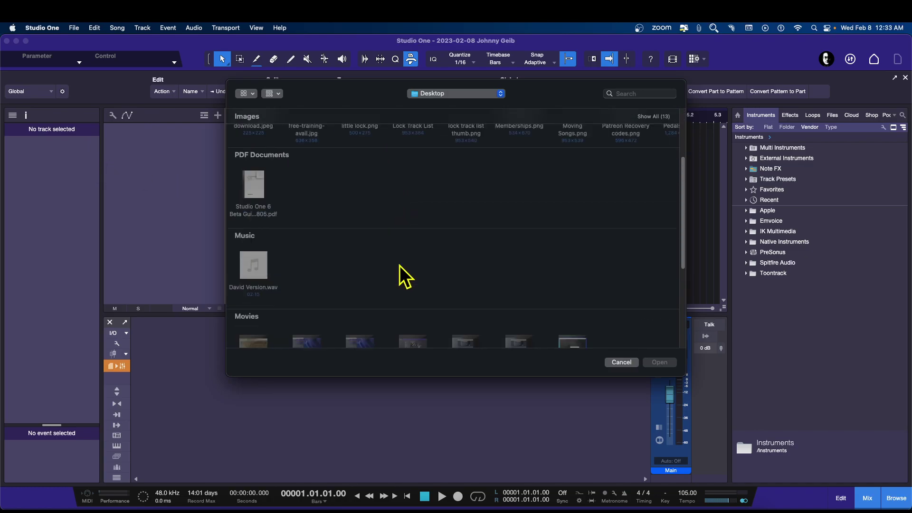
pyautogui.scroll(-3, 402, 269)
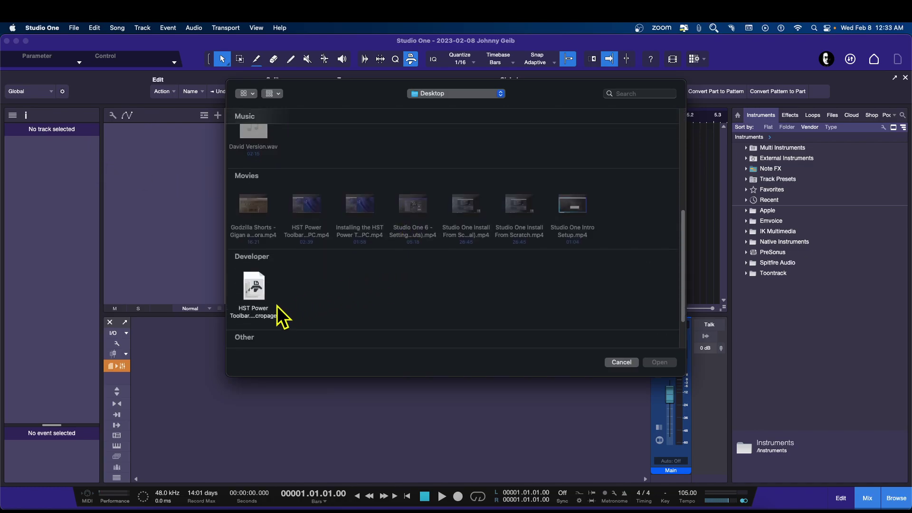
pyautogui.click(256, 285)
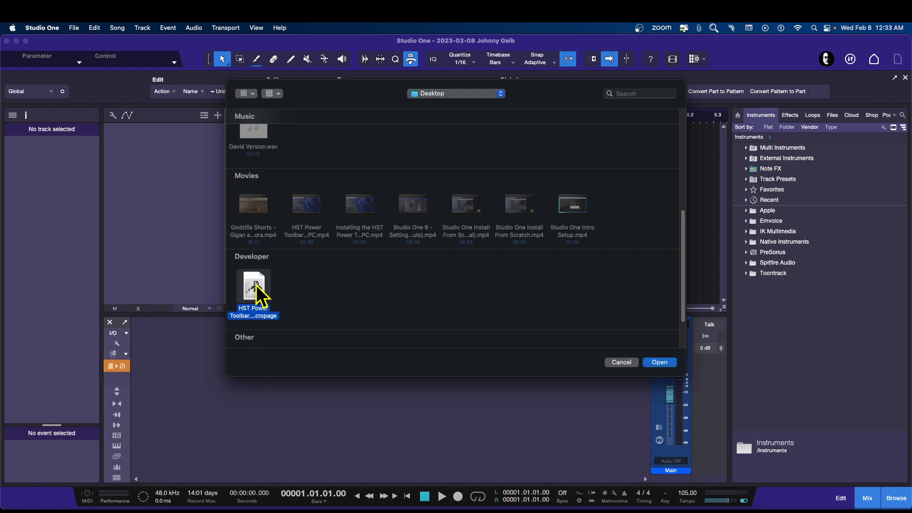
pyautogui.click(660, 363)
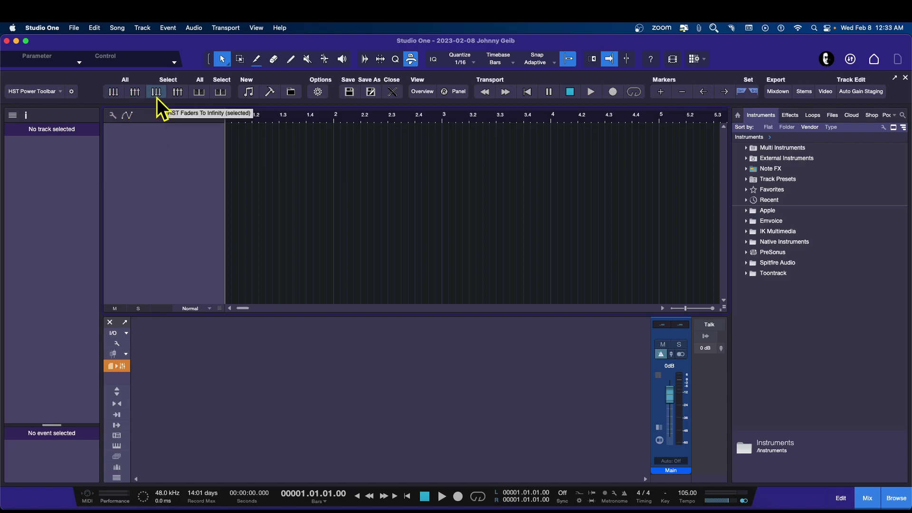
# Step: Add eight mono audio tracks named TRACK with automatic colors
pyautogui.rightClick(176, 161)
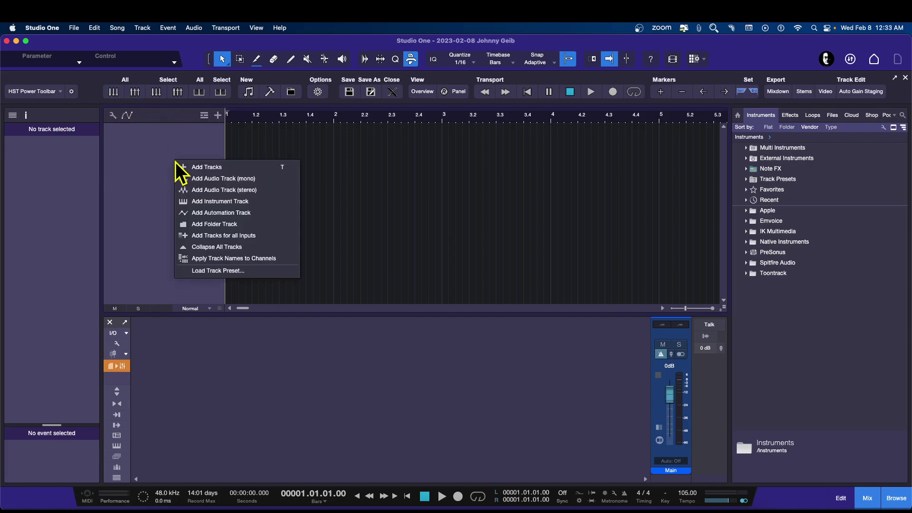
pyautogui.click(151, 151)
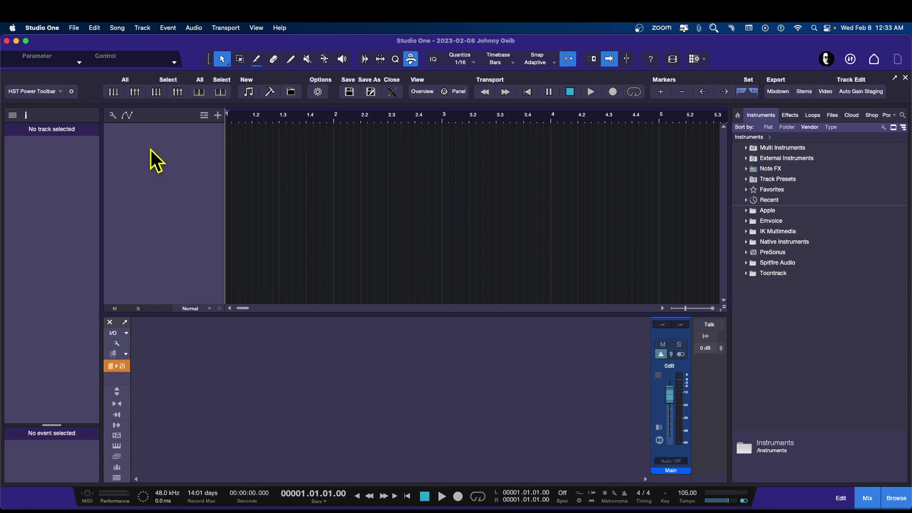
pyautogui.doubleClick(178, 145)
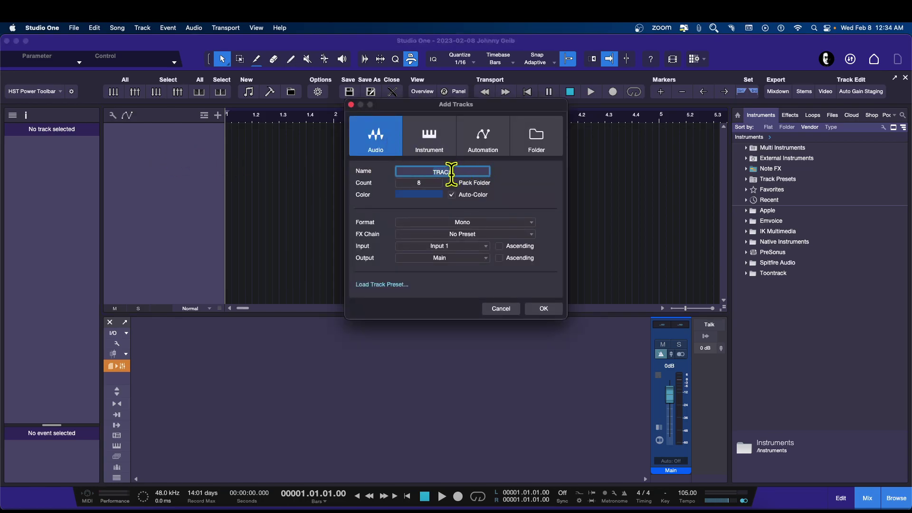
pyautogui.click(543, 310)
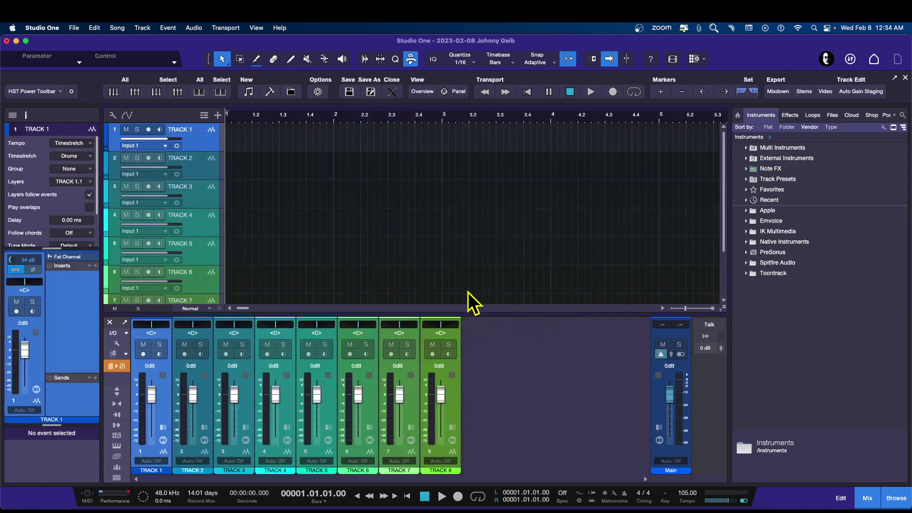
# Step: Test the macros for all faders by sending every track to minus infinity and back to 0 dB several times
pyautogui.click(116, 94)
pyautogui.click(133, 93)
pyautogui.click(117, 93)
pyautogui.click(135, 93)
pyautogui.click(114, 93)
pyautogui.click(135, 93)
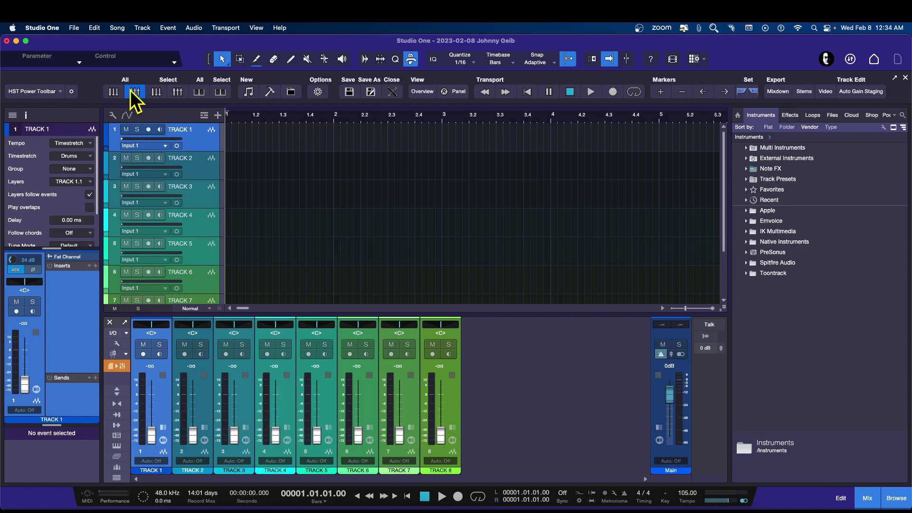
# Step: Select tracks 4 to 6 and test the selected-fader macros by switching them between minus infinity and 0 dB repeatedly
pyautogui.click(290, 404)
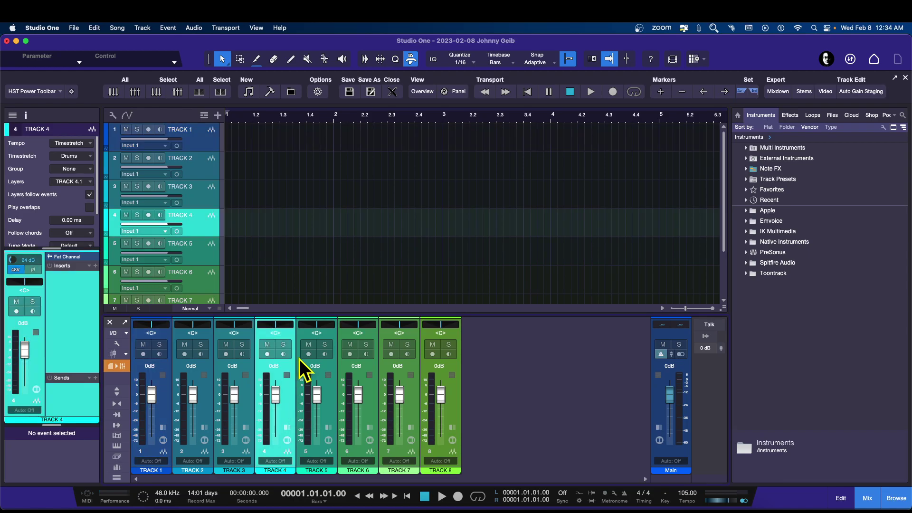
pyautogui.click(156, 93)
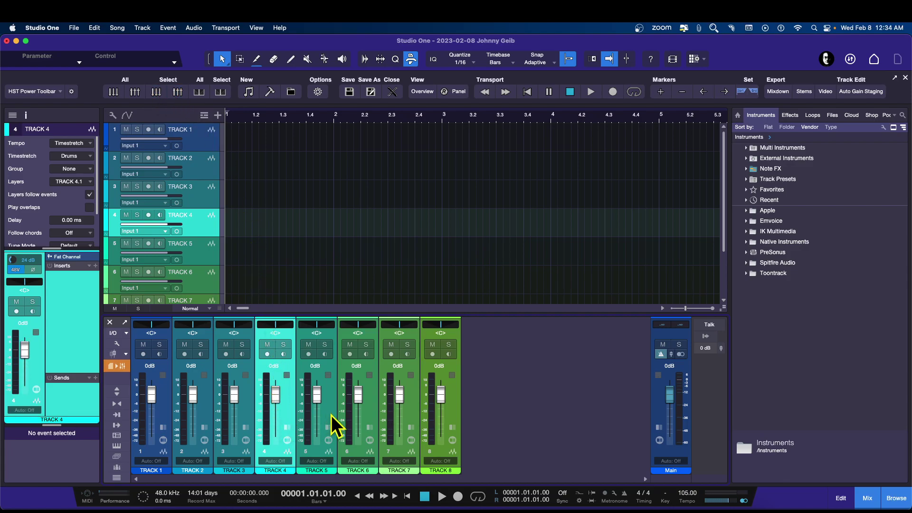
pyautogui.keyDown('shift'); pyautogui.click(365, 411); pyautogui.keyUp('shift')
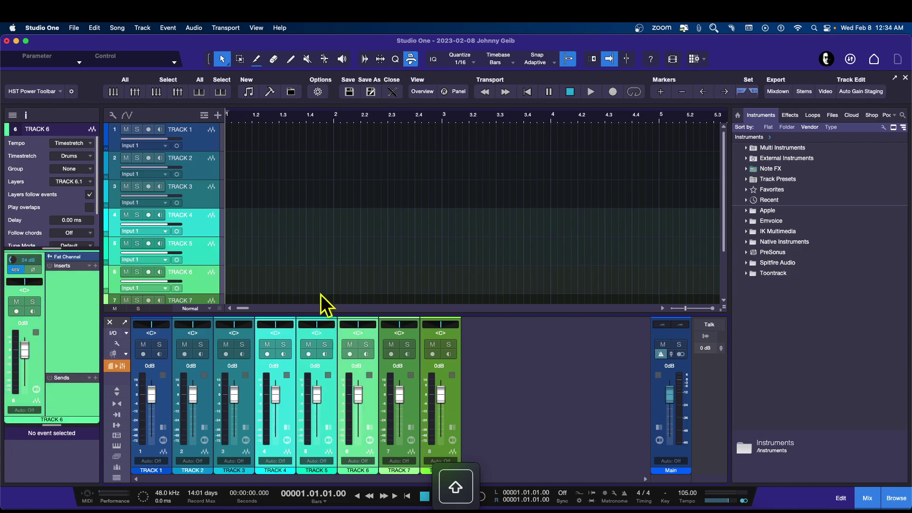
pyautogui.click(159, 94)
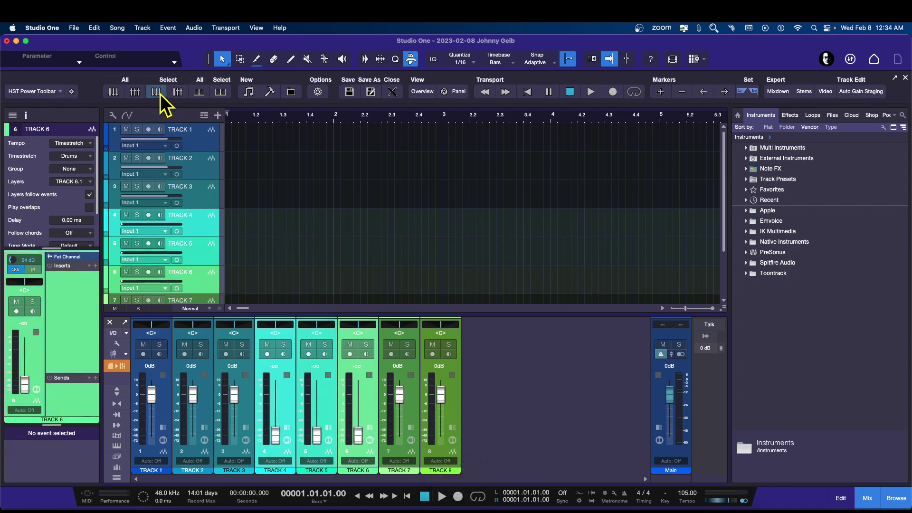
pyautogui.click(184, 95)
pyautogui.click(159, 94)
pyautogui.click(178, 94)
pyautogui.click(164, 92)
pyautogui.click(174, 91)
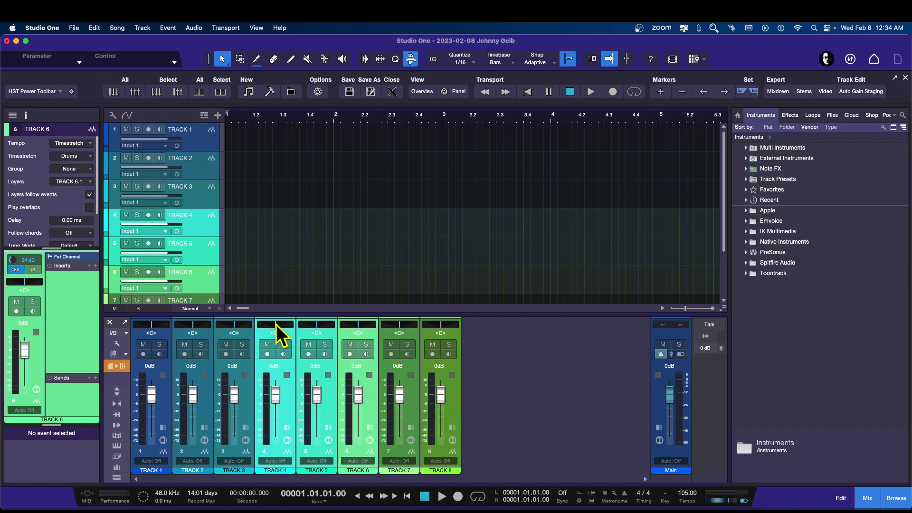
# Step: Pan tracks 4 to 6 fully right, then run the pan reset macro for all tracks with only track 6 selected
pyautogui.moveTo(275, 327); pyautogui.dragTo(332, 337)
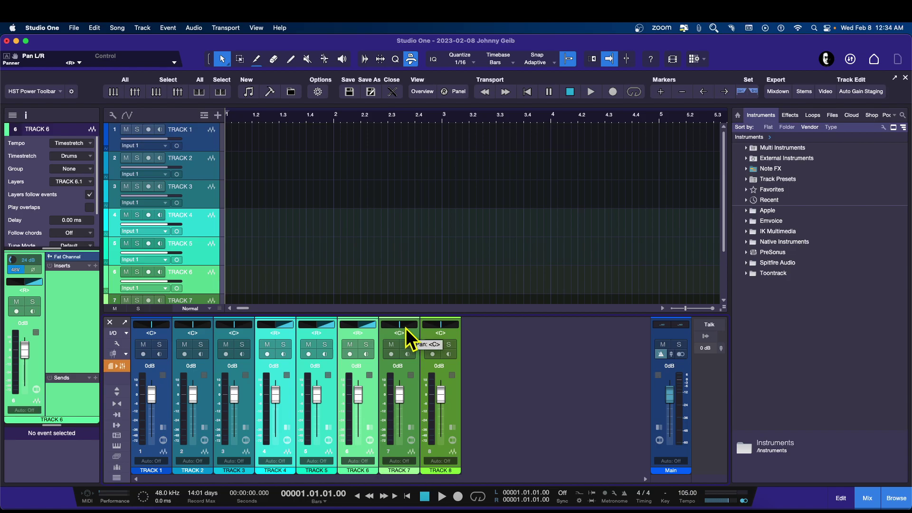
pyautogui.click(371, 411)
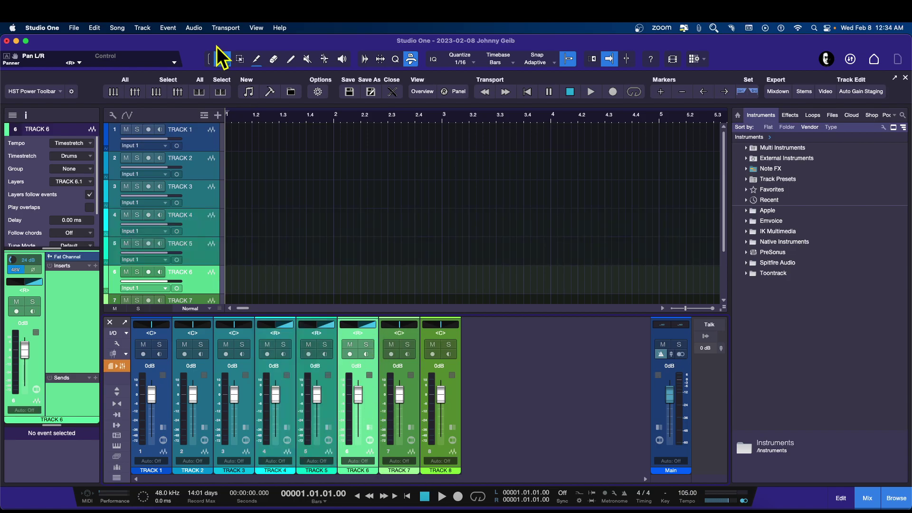
pyautogui.click(198, 91)
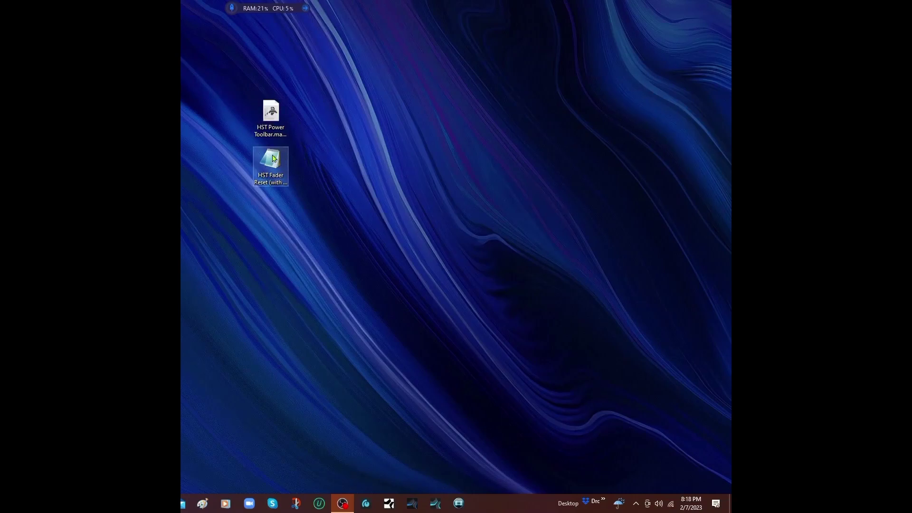
# Step: Switch to File Explorer on the Windows PC and open the Scripts folder under Program Files, PreSonus, Studio One 6 on drive C
pyautogui.click(272, 183)
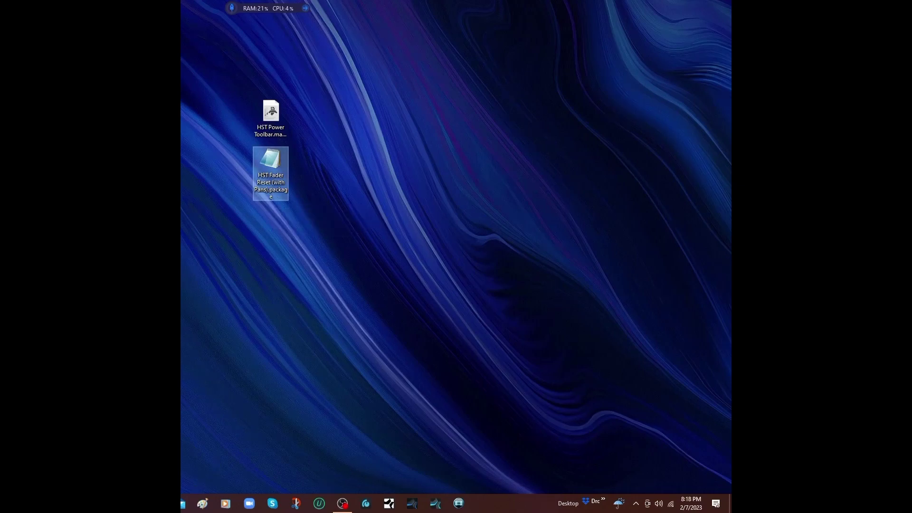
pyautogui.hotkey('alt', 'Tab')
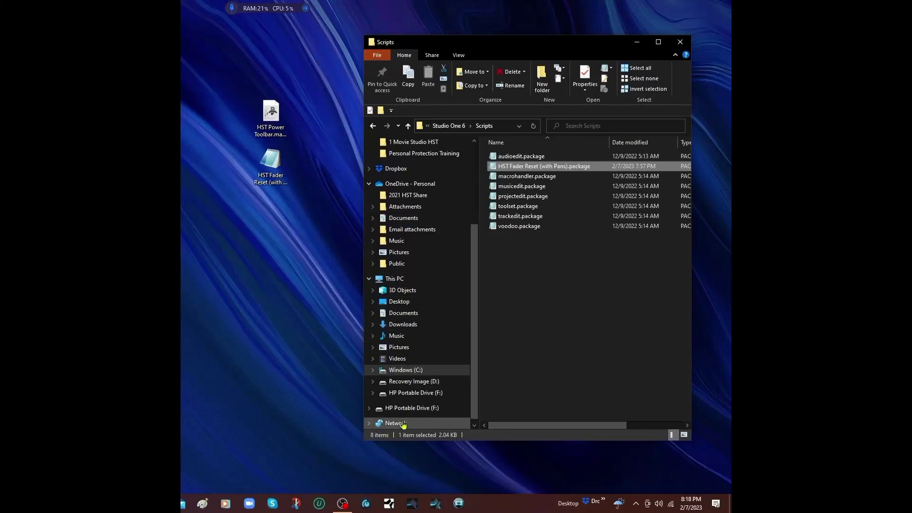
pyautogui.scroll(-1, 416, 413)
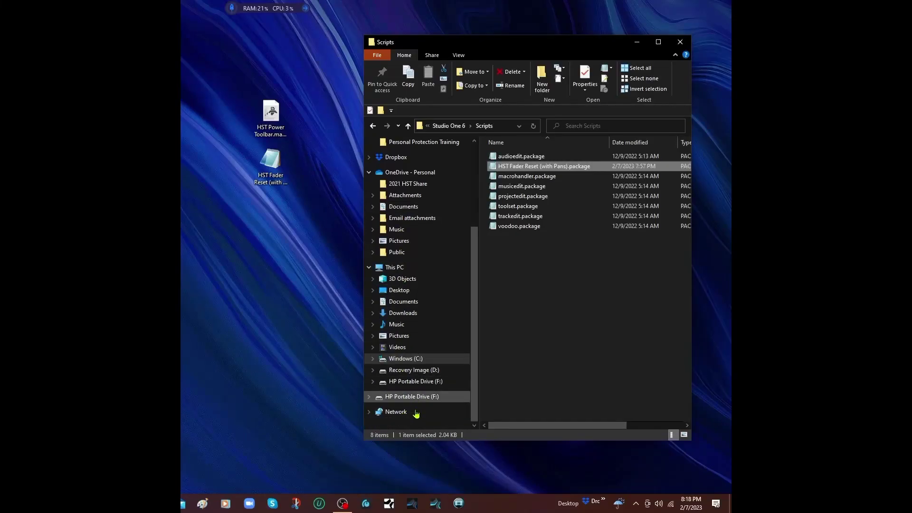
pyautogui.click(405, 359)
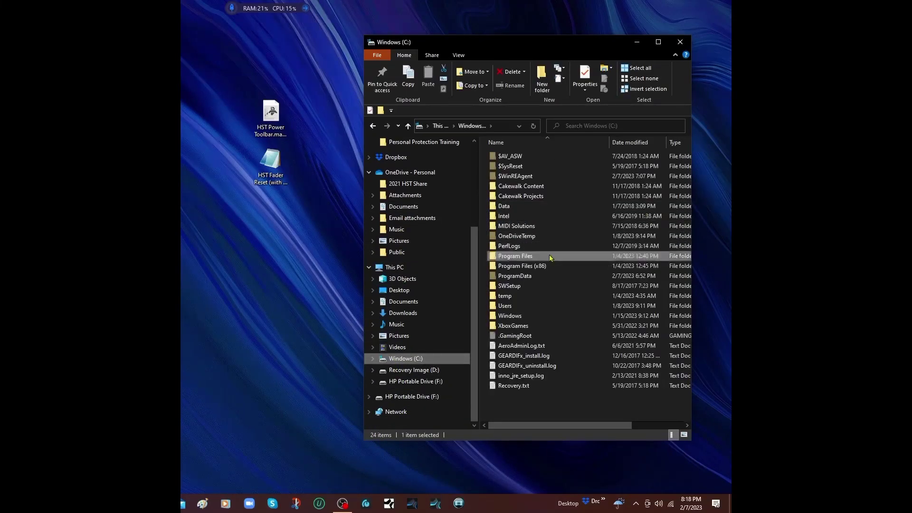
pyautogui.doubleClick(522, 257)
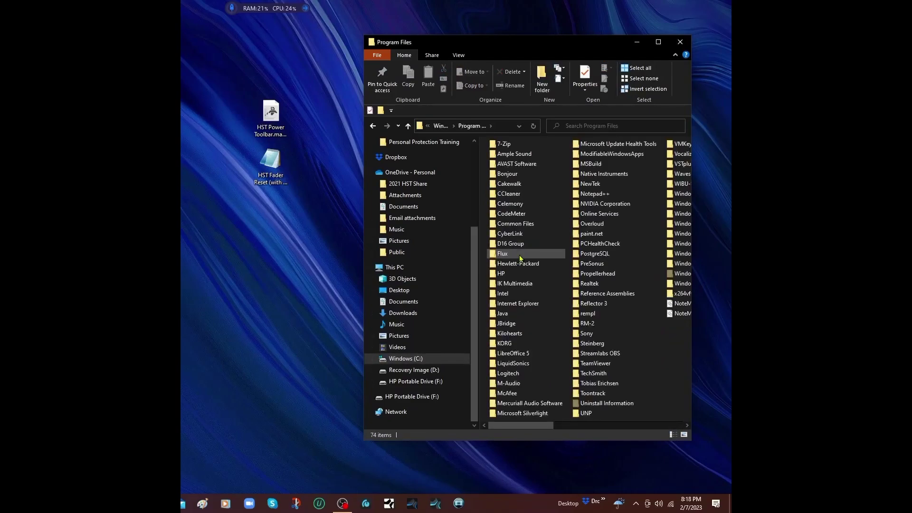
pyautogui.doubleClick(592, 264)
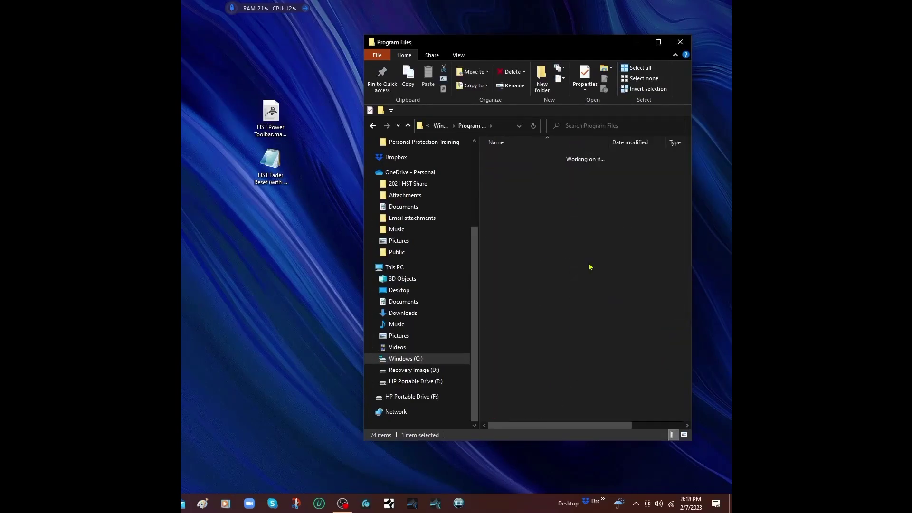
pyautogui.doubleClick(517, 316)
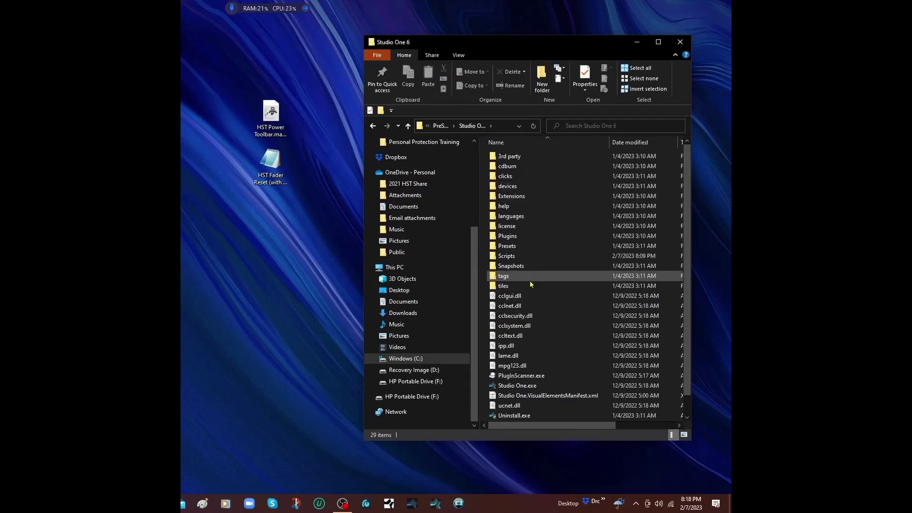
pyautogui.doubleClick(508, 257)
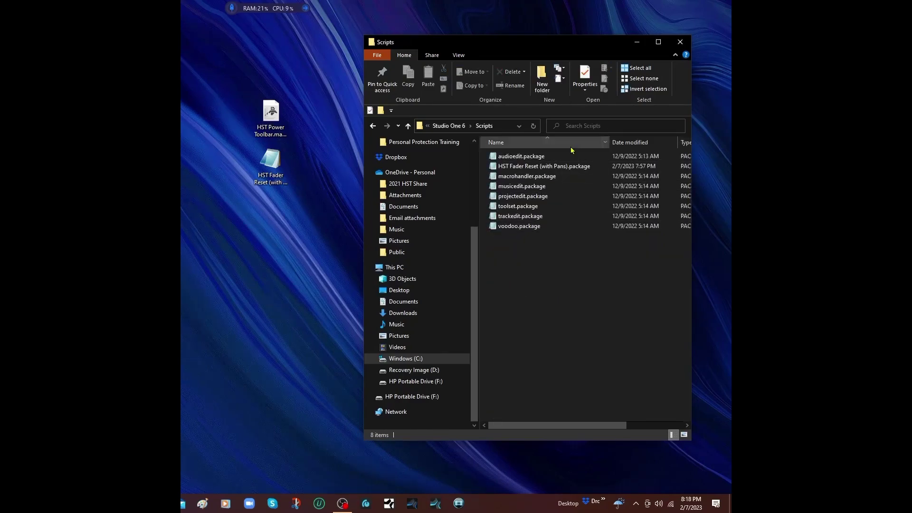
# Step: Delete HST Fader Reset (with Pans).package from the Scripts folder and move the desktop copy in, granting administrator permission
pyautogui.rightClick(522, 169)
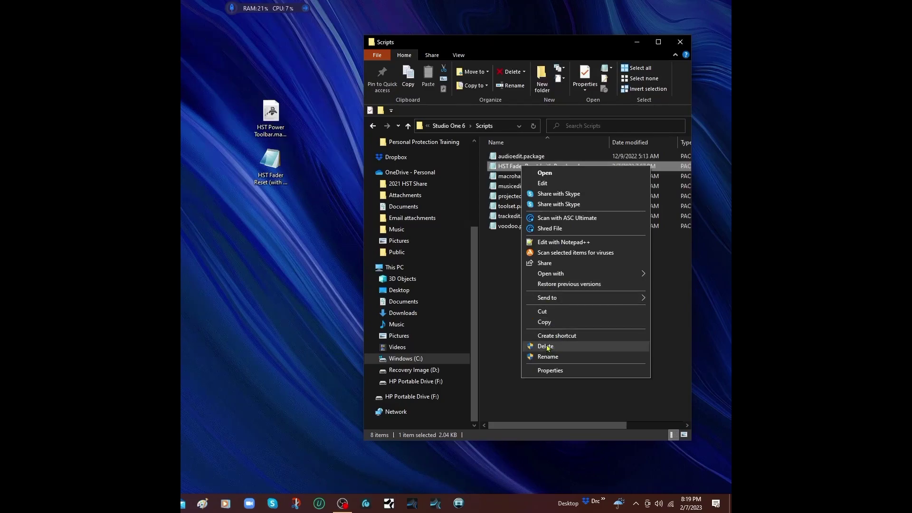
pyautogui.click(550, 347)
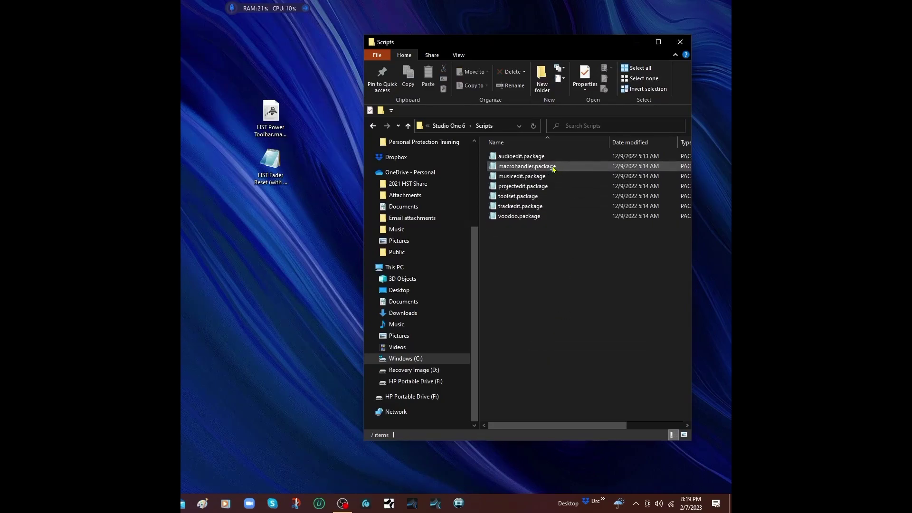
pyautogui.click(270, 174)
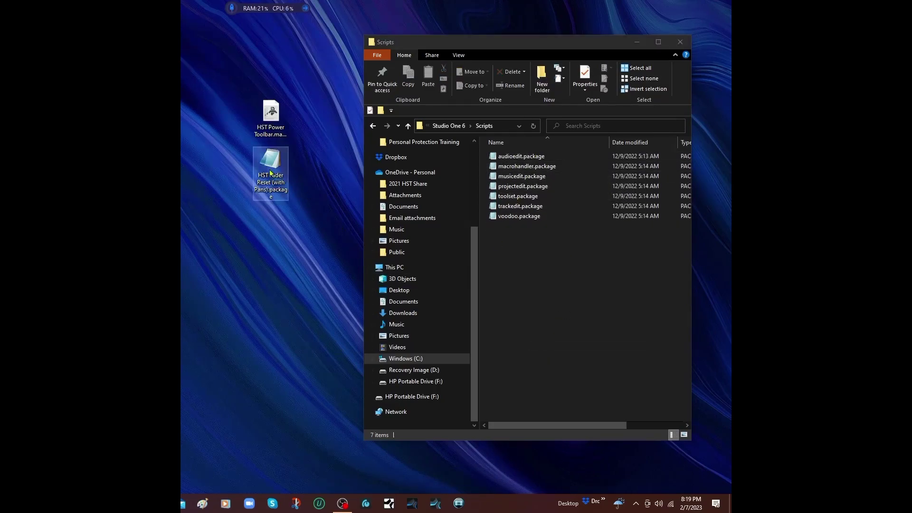
pyautogui.moveTo(271, 174); pyautogui.dragTo(531, 264)
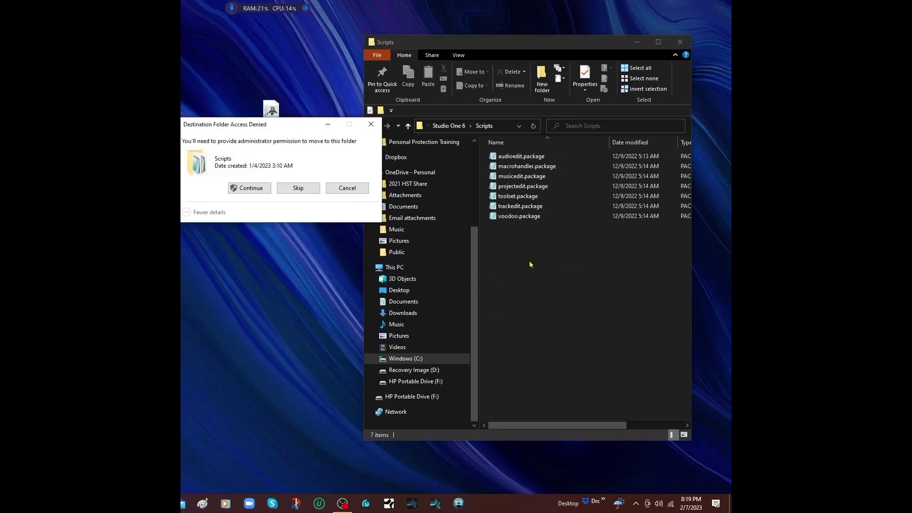
pyautogui.click(261, 190)
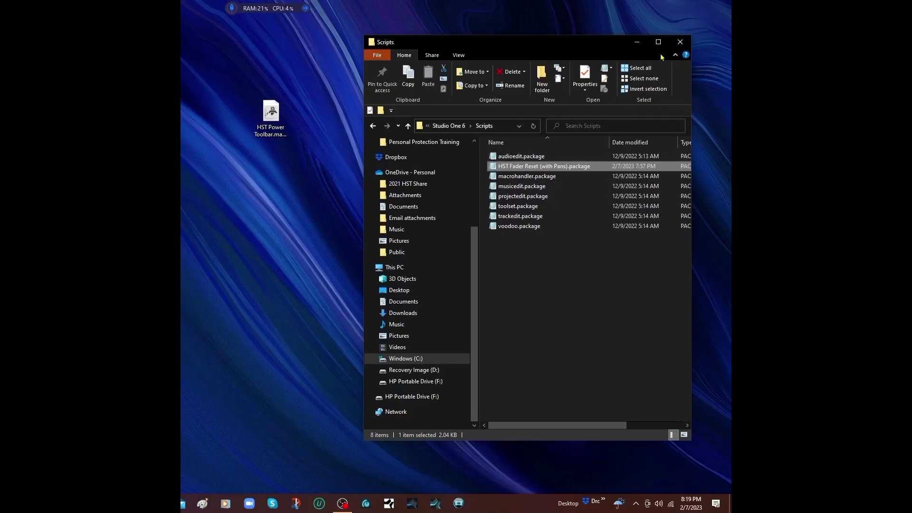
pyautogui.click(680, 42)
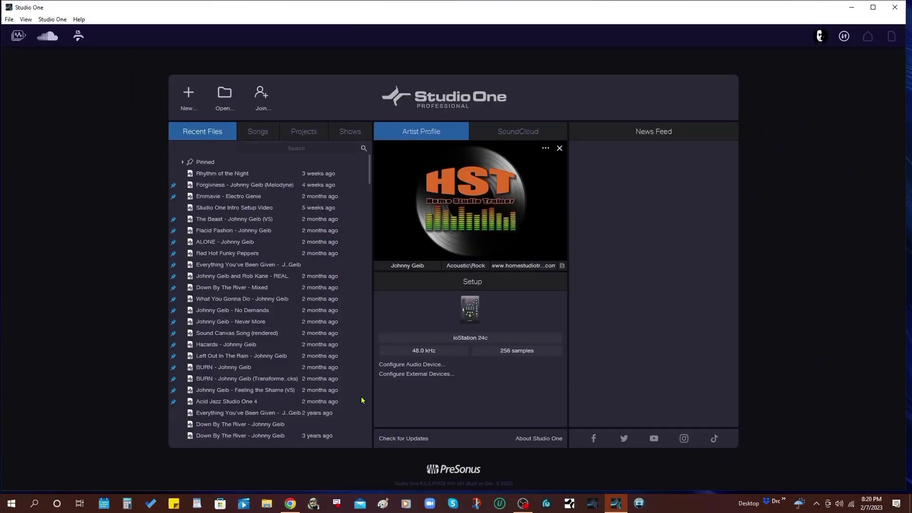
# Step: Switch to Studio One, create a new song from the Record and Mix template and show the macro toolbar
pyautogui.click(186, 93)
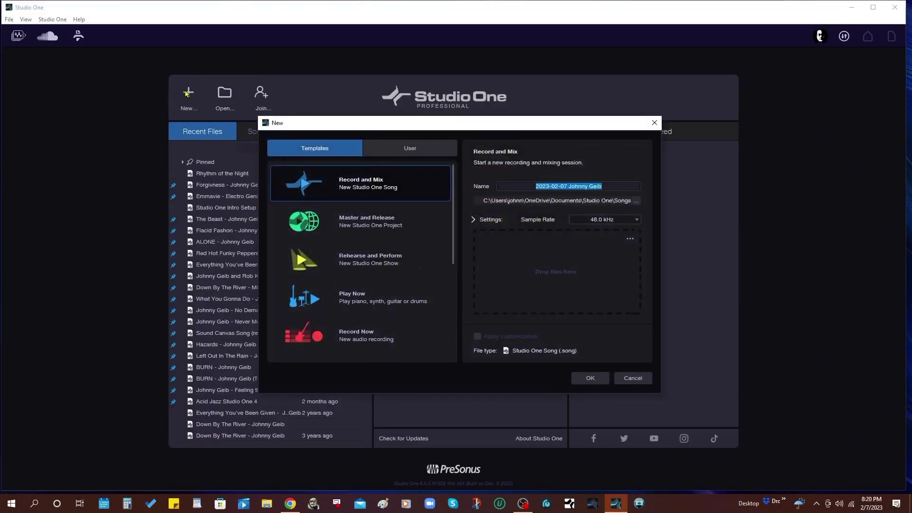
pyautogui.doubleClick(348, 179)
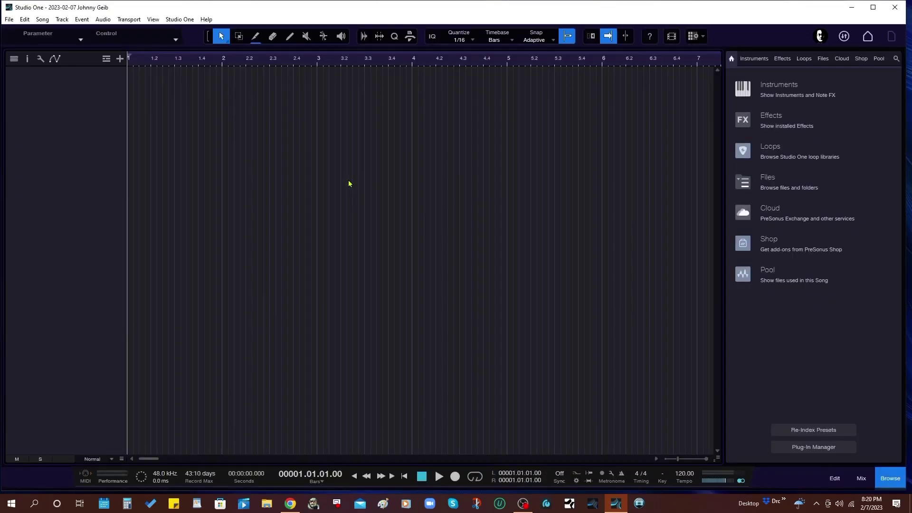
pyautogui.click(411, 36)
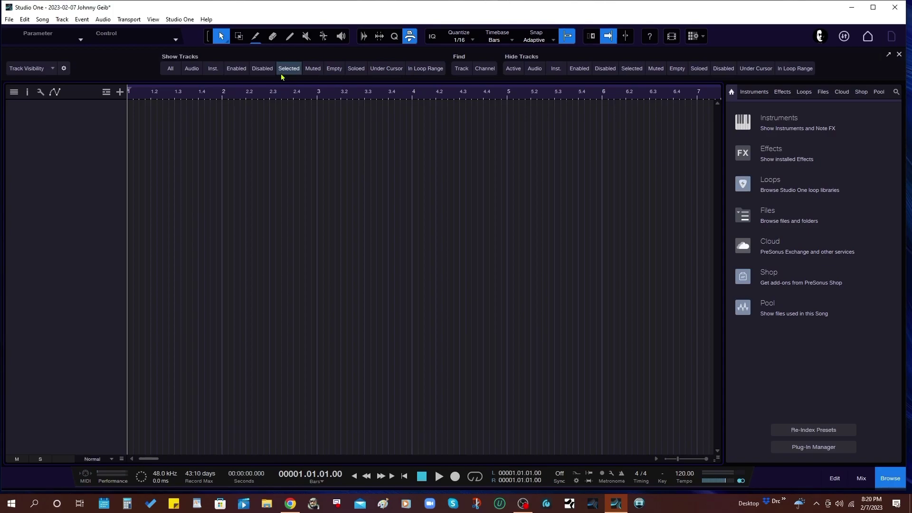
# Step: Import the macro page HST Power Toolbar.macropage from the Desktop into the macro toolbar
pyautogui.click(65, 70)
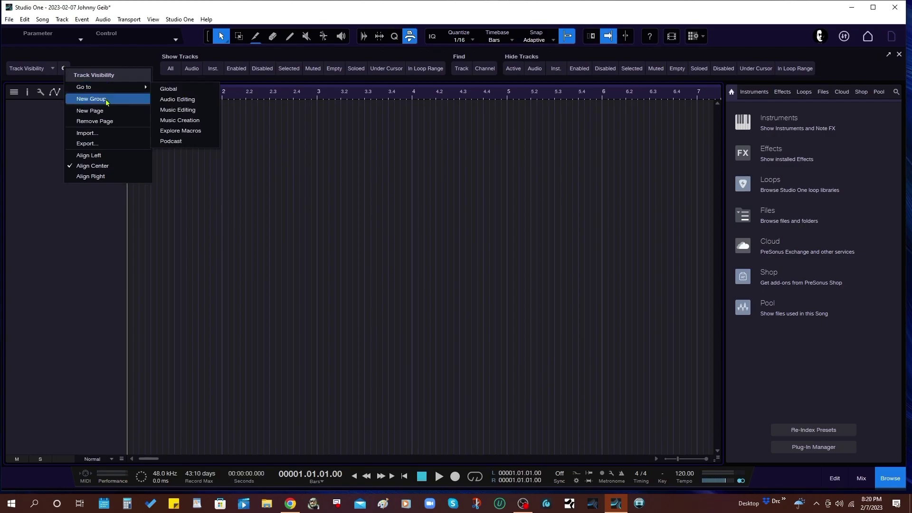
pyautogui.click(91, 134)
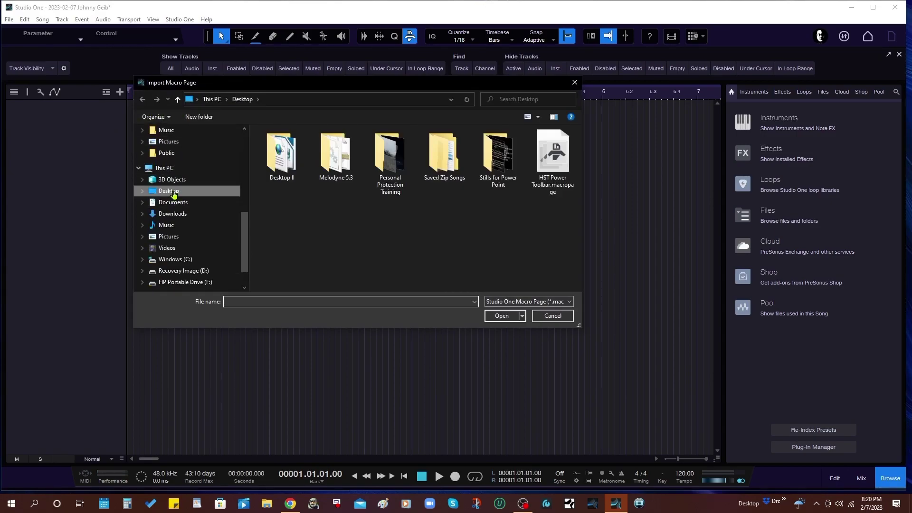
pyautogui.click(559, 160)
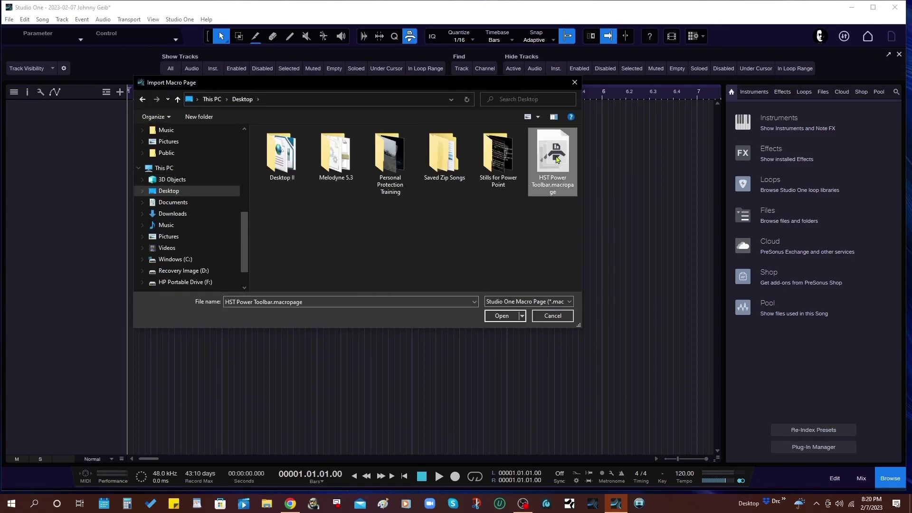
pyautogui.click(494, 321)
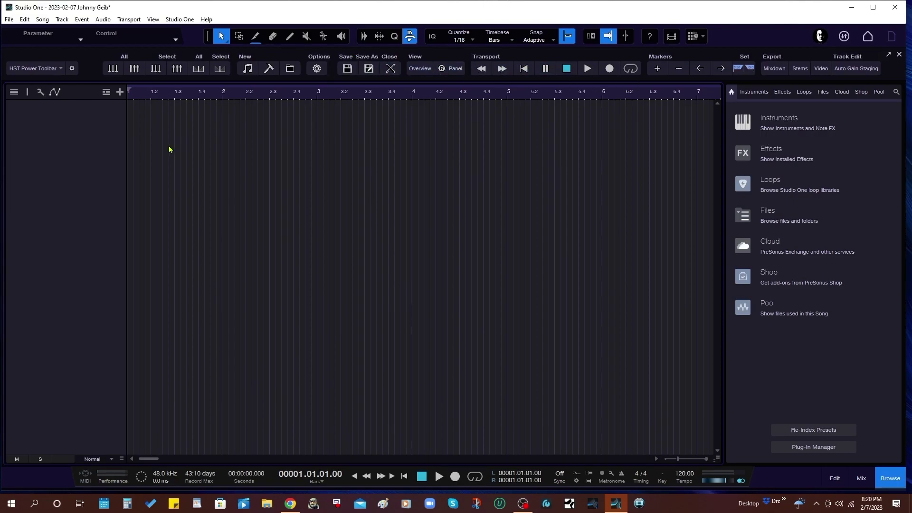
# Step: Add four mono audio tracks with ascending inputs, show the mixer and run the first fader macro for all tracks
pyautogui.doubleClick(57, 160)
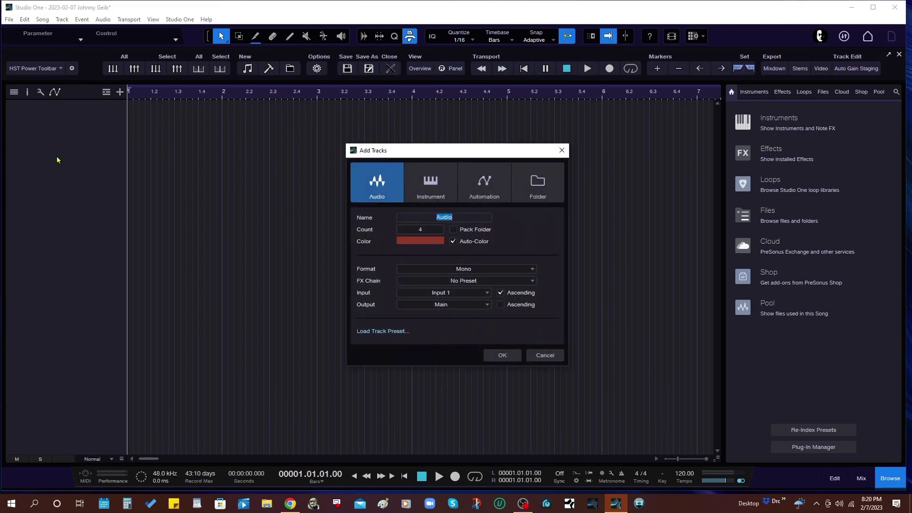
pyautogui.click(504, 356)
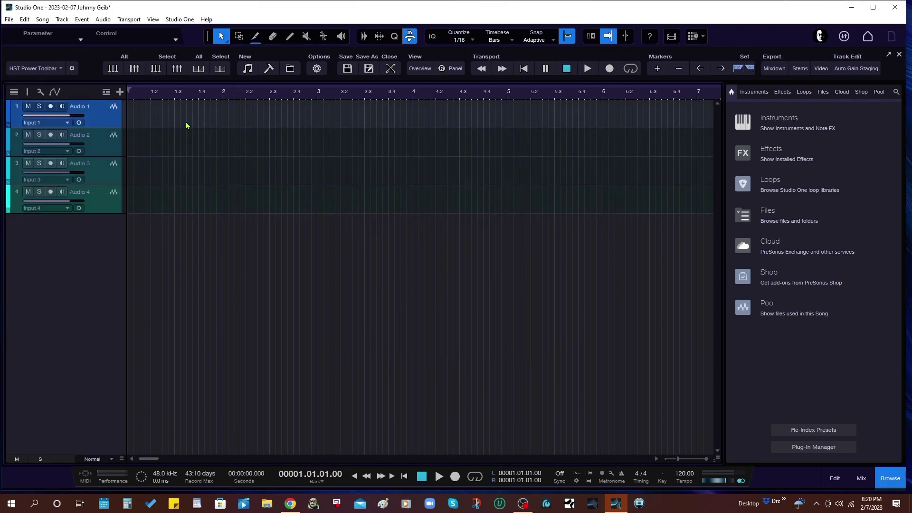
pyautogui.click(861, 478)
pyautogui.click(113, 70)
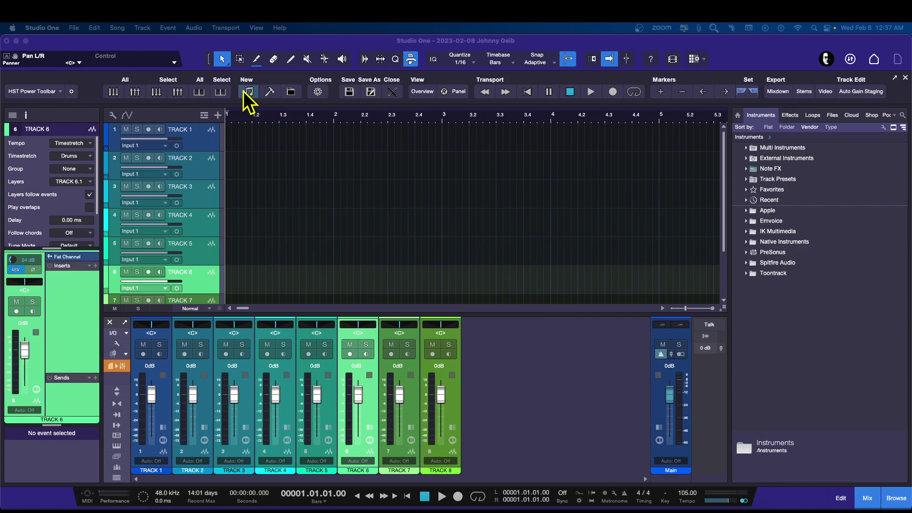
# Step: In Studio One on the Mac, view the Audio Setup preferences through the Options macro and close them unchanged
pyautogui.click(260, 142)
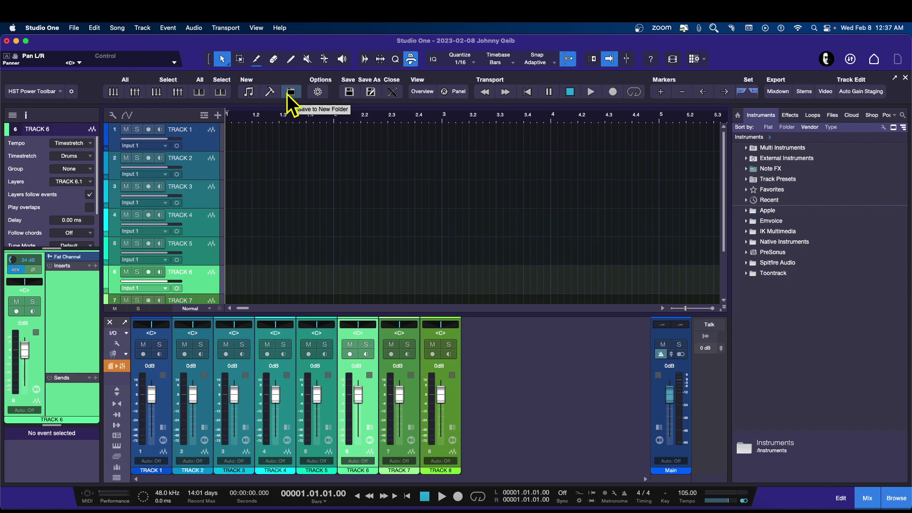
pyautogui.click(318, 92)
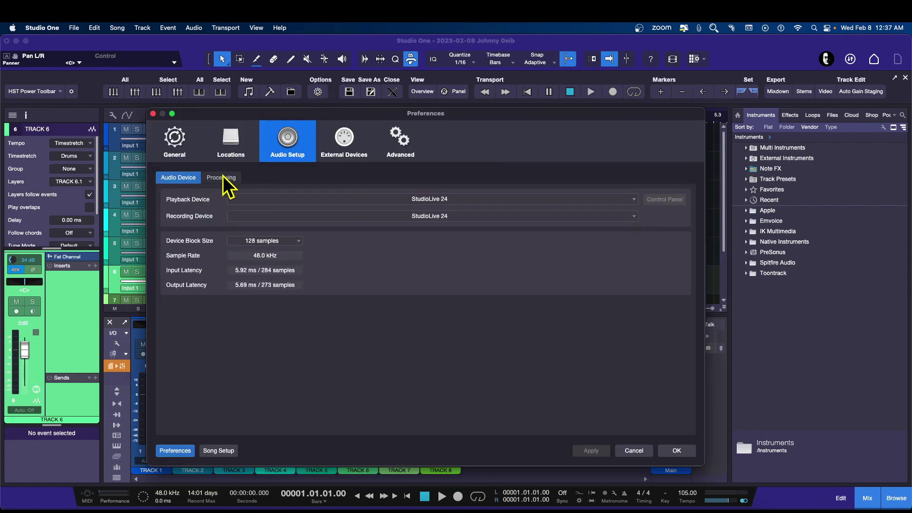
pyautogui.click(153, 114)
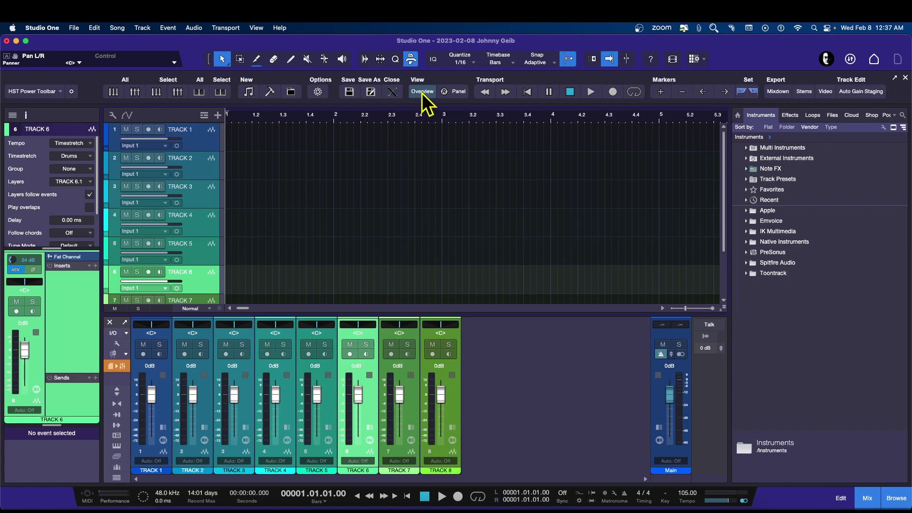
# Step: Create an empty one-bar event at bar 1 on each of tracks 1 to 8
pyautogui.doubleClick(320, 139)
pyautogui.doubleClick(317, 169)
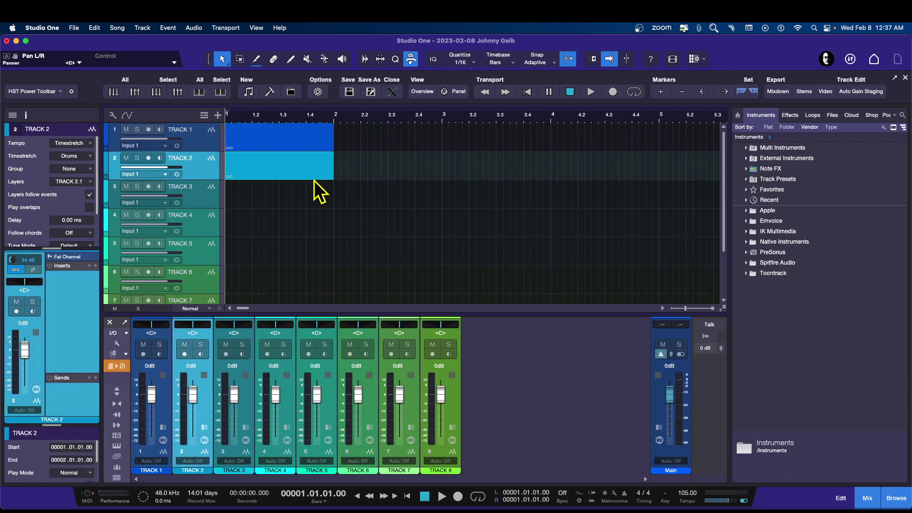
pyautogui.doubleClick(308, 202)
pyautogui.doubleClick(305, 220)
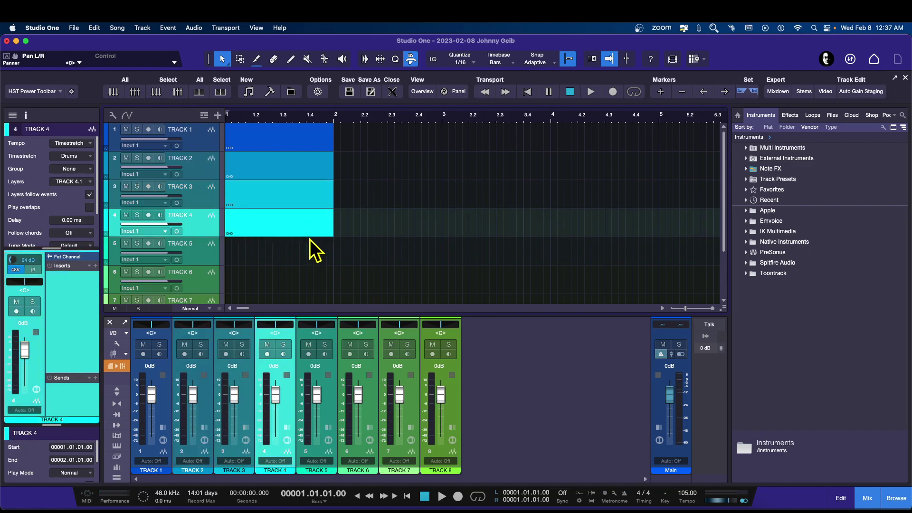
pyautogui.doubleClick(305, 249)
pyautogui.doubleClick(296, 279)
pyautogui.scroll(-3, 304, 248)
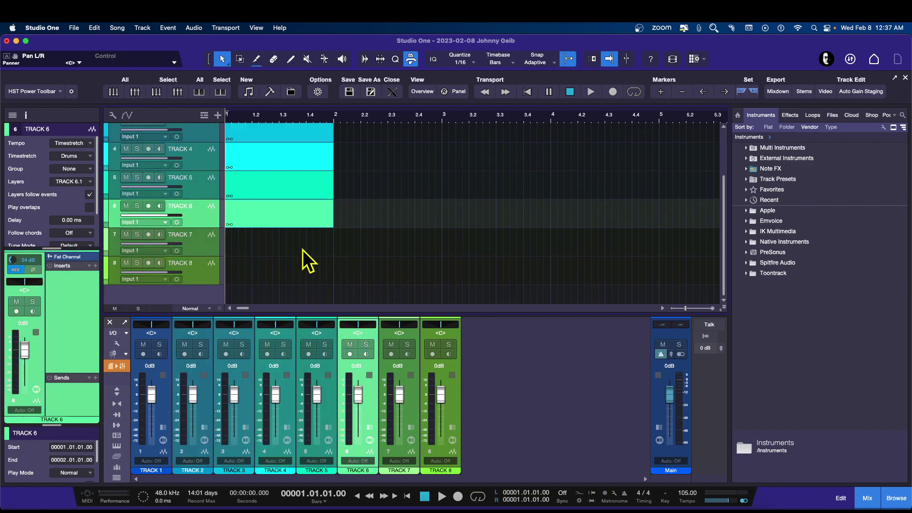
pyautogui.doubleClick(283, 246)
pyautogui.doubleClick(279, 270)
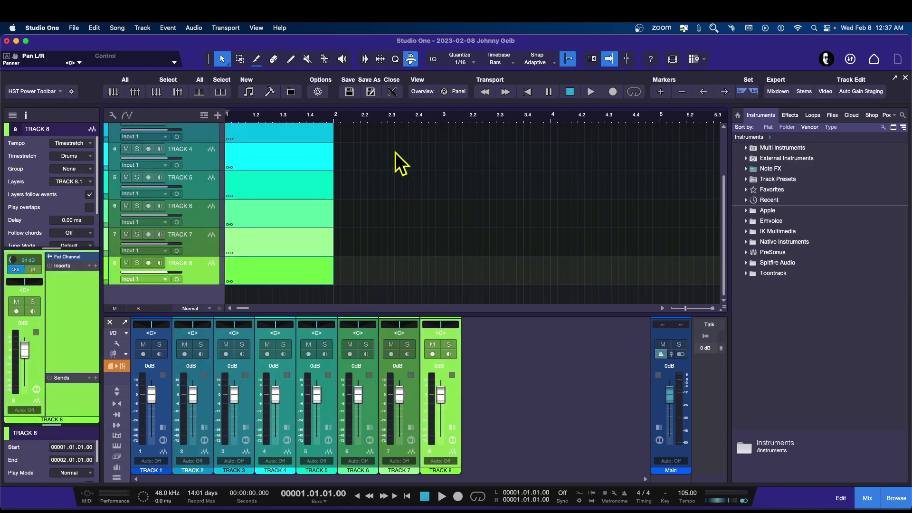
# Step: Fit all tracks and events into the arrangement with the Overview macro, both with the mixer shown and with it hidden
pyautogui.hotkey('shift', 'w')
pyautogui.click(424, 92)
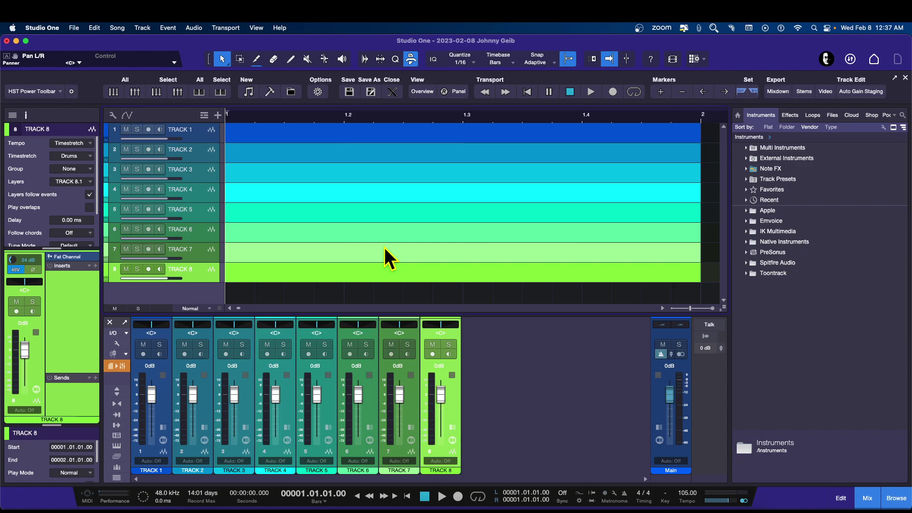
pyautogui.click(868, 497)
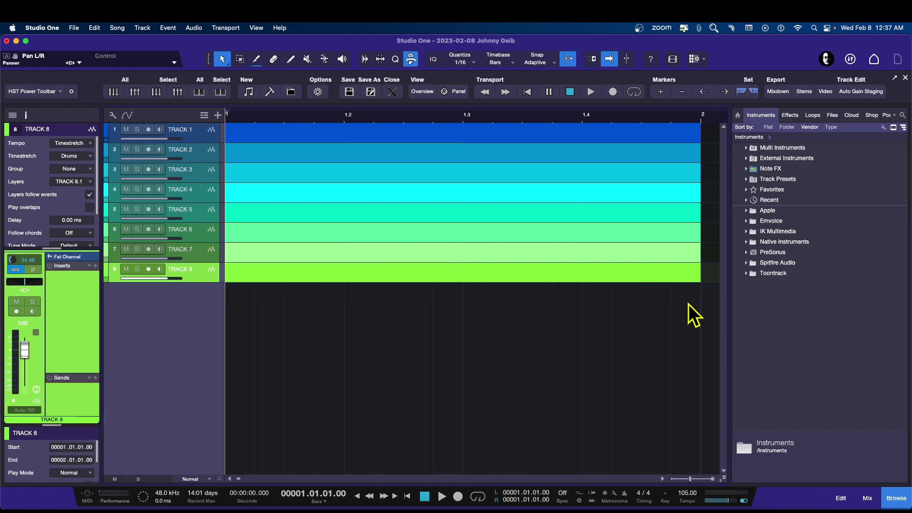
pyautogui.click(422, 94)
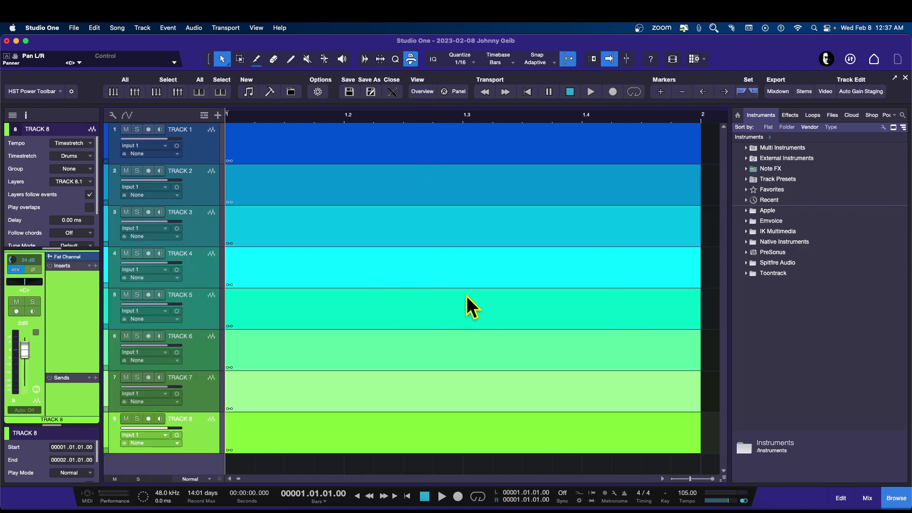
# Step: Test the record panel macro by showing and hiding the panel repeatedly, leaving it hidden
pyautogui.click(452, 92)
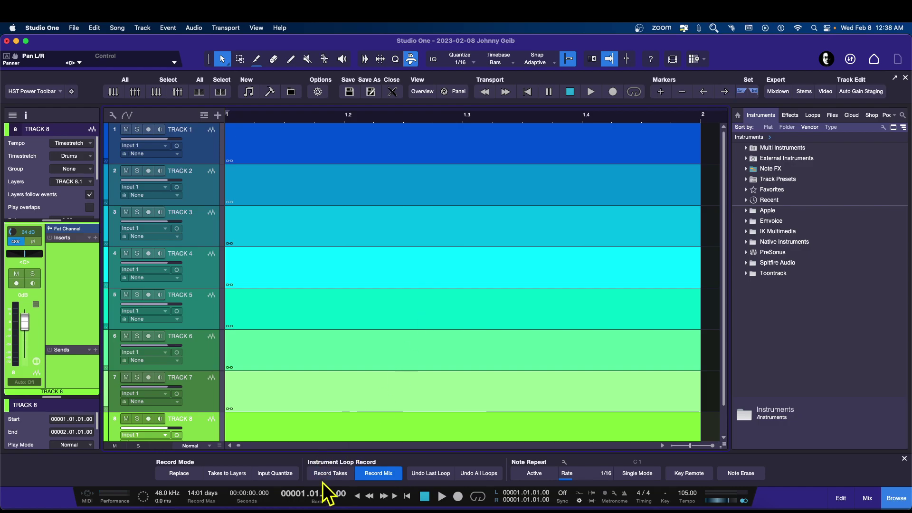
pyautogui.click(459, 93)
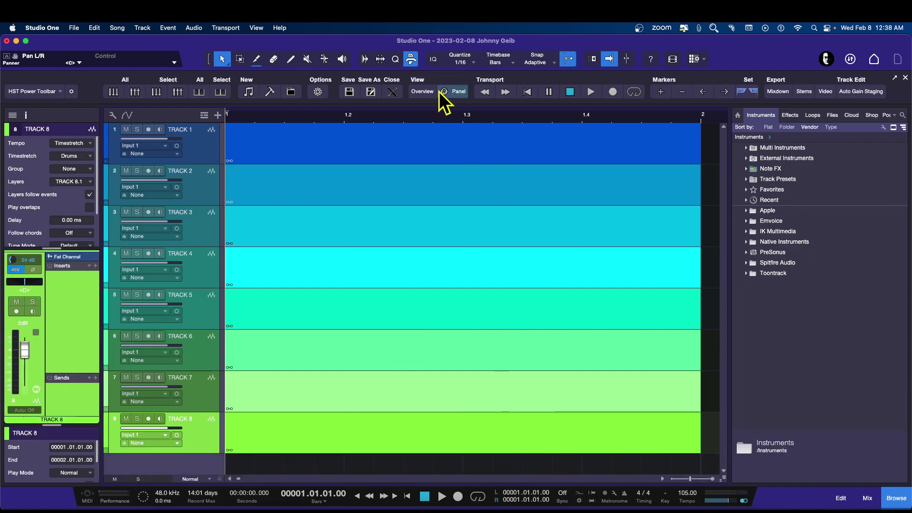
pyautogui.click(451, 95)
pyautogui.click(451, 96)
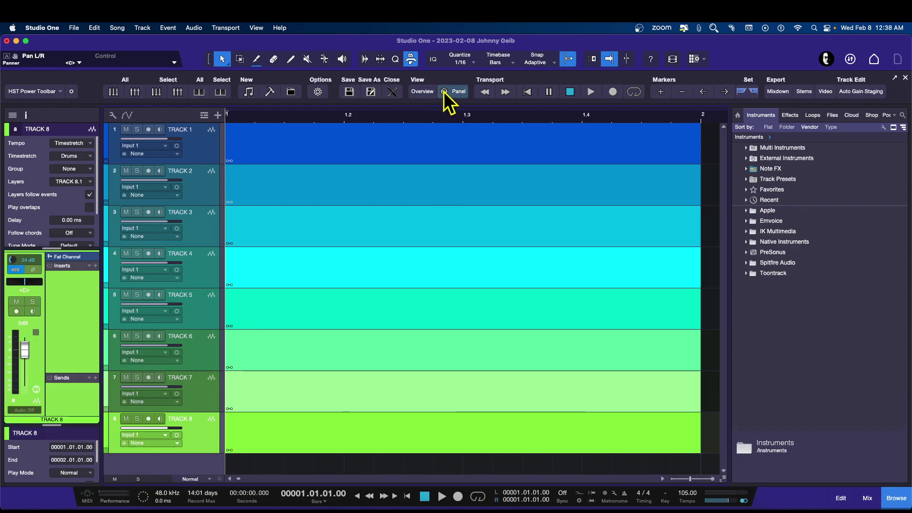
pyautogui.click(452, 95)
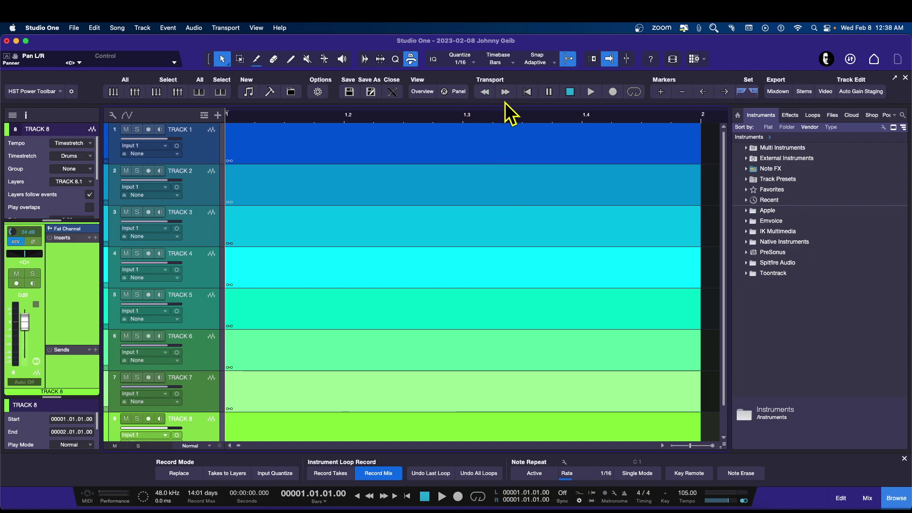
pyautogui.click(455, 92)
# Step: Test the transport macros by starting and stopping playback, returning to the song start, and briefly running the record macro
pyautogui.click(588, 92)
pyautogui.click(570, 92)
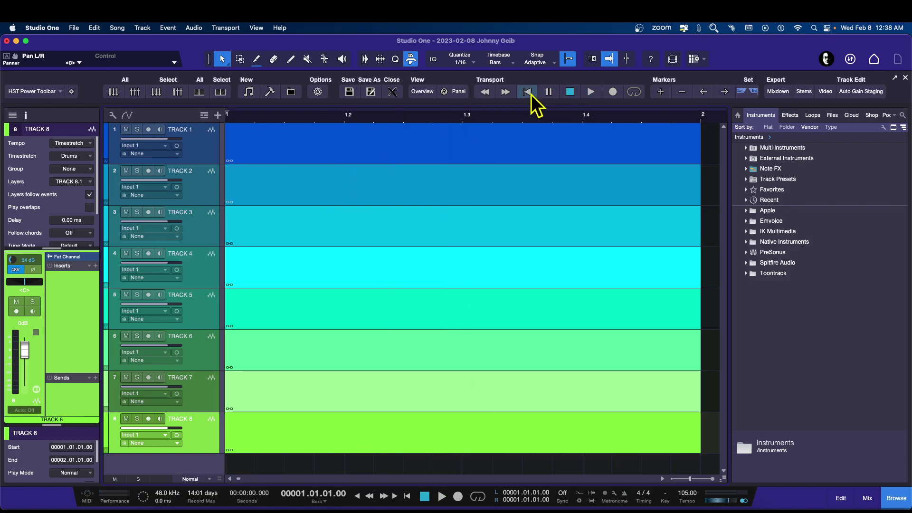
pyautogui.click(587, 91)
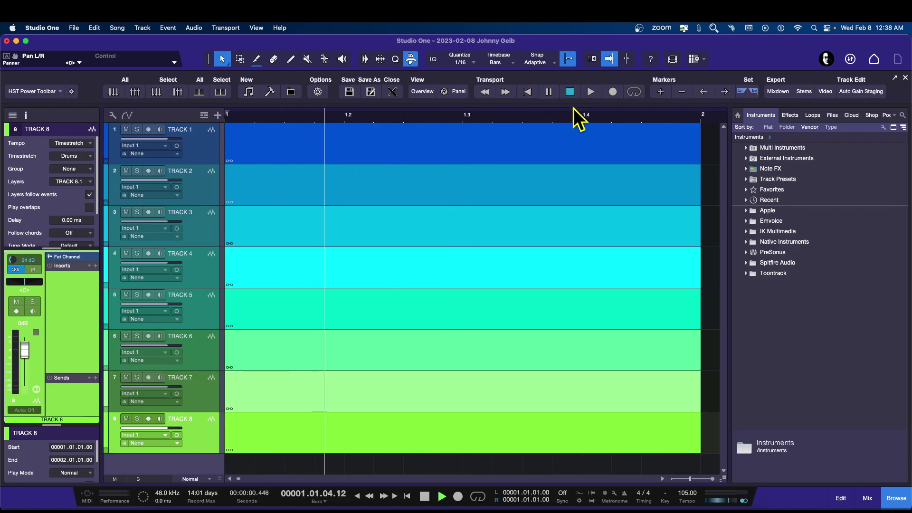
pyautogui.click(568, 93)
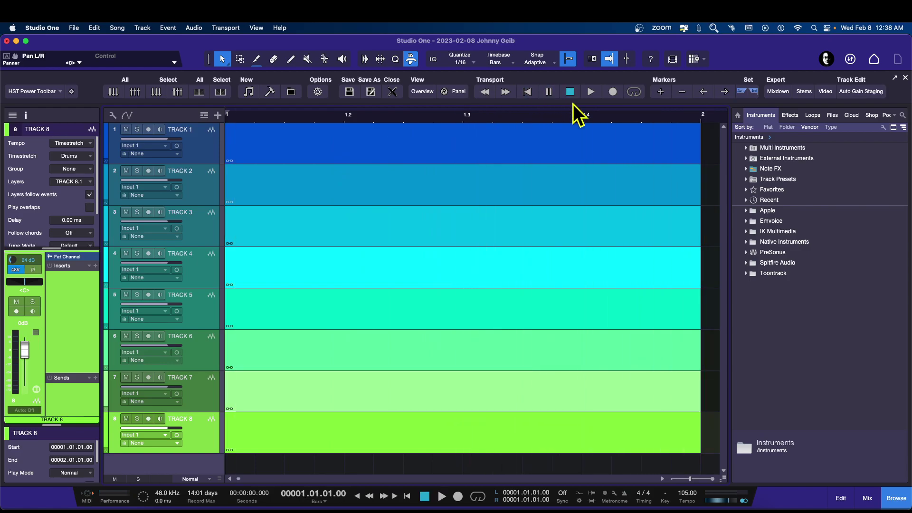
pyautogui.click(574, 116)
pyautogui.click(529, 93)
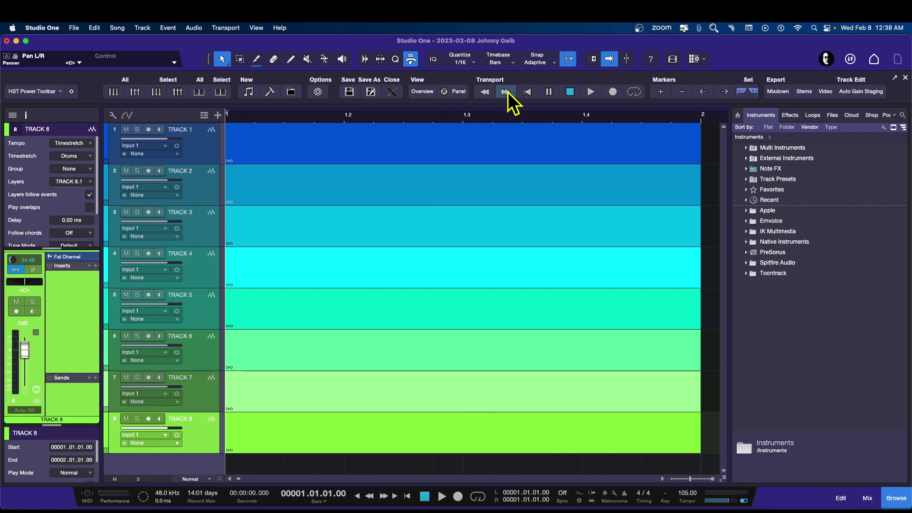
pyautogui.click(613, 92)
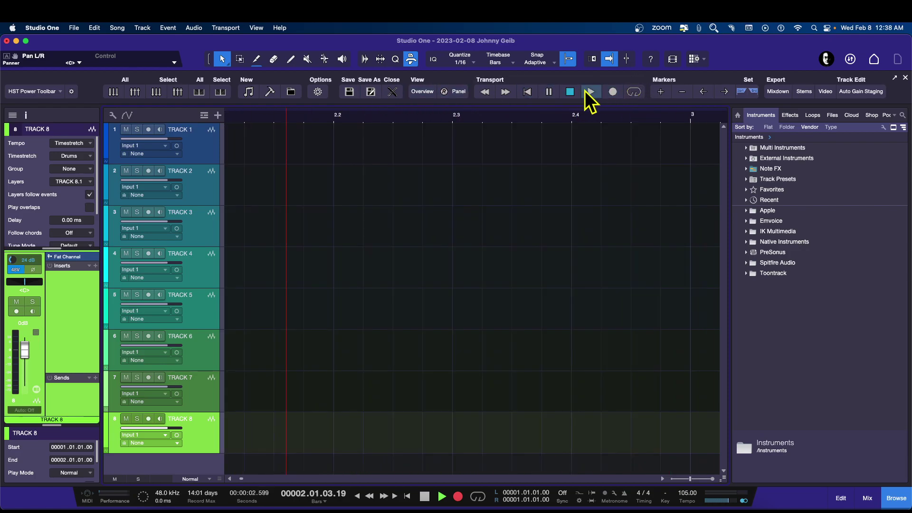
pyautogui.click(572, 93)
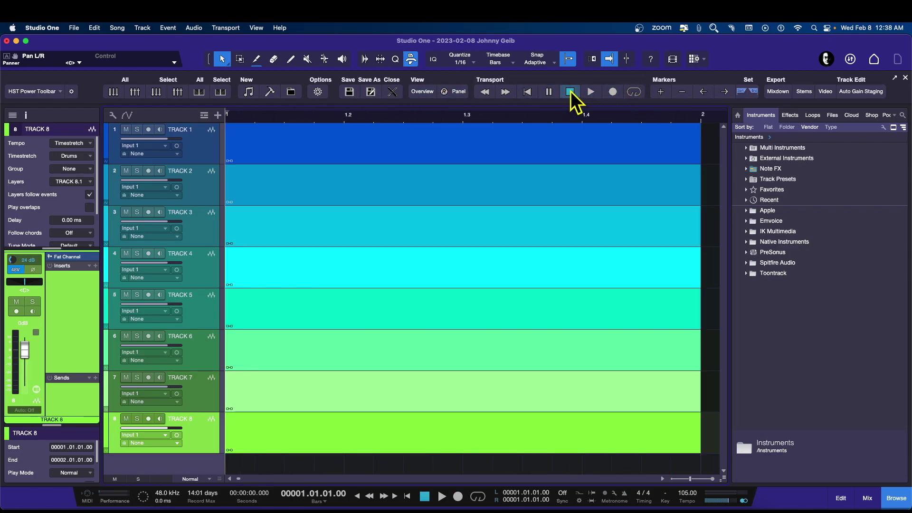
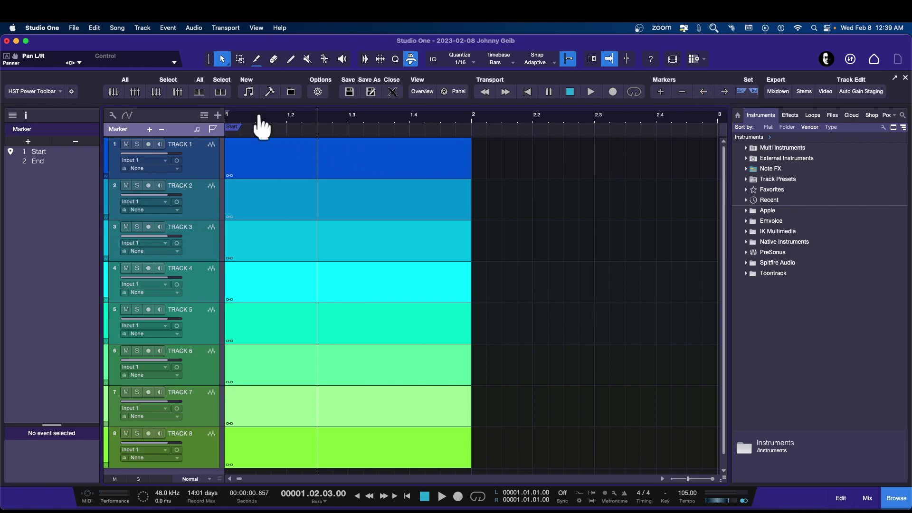
# Step: Move the song's End marker to the end of the Track 1 event at bar 2 using the Set macro
pyautogui.moveTo(261, 126); pyautogui.dragTo(301, 129)
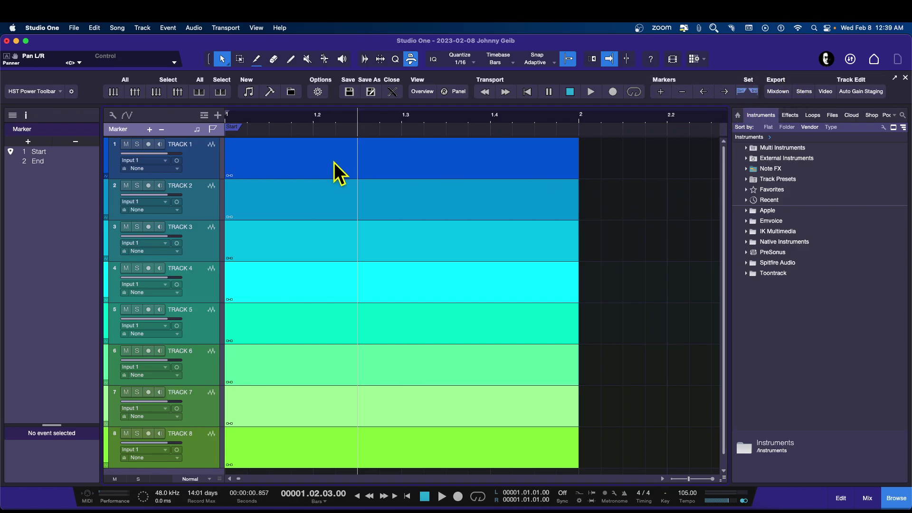
pyautogui.click(236, 129)
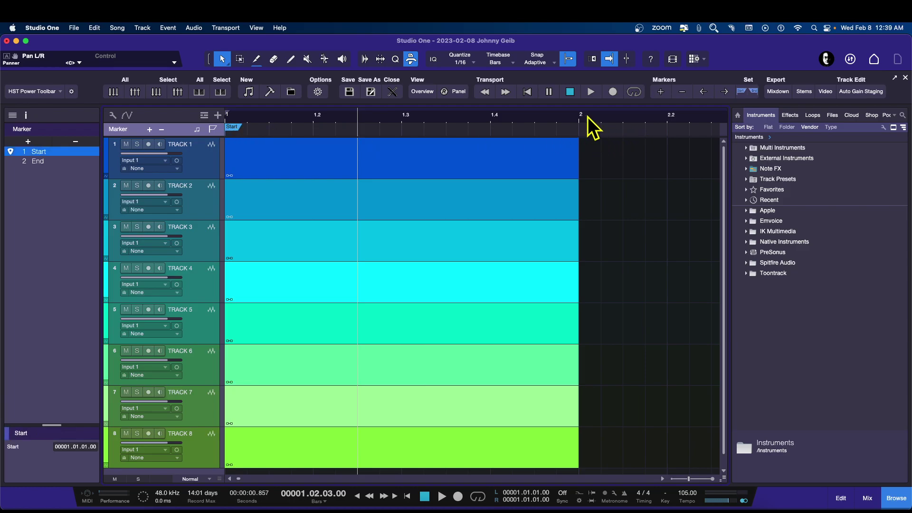
pyautogui.moveTo(617, 118)
pyautogui.mouseDown()
pyautogui.moveTo(526, 65)
pyautogui.moveTo(509, 29)
pyautogui.mouseUp()
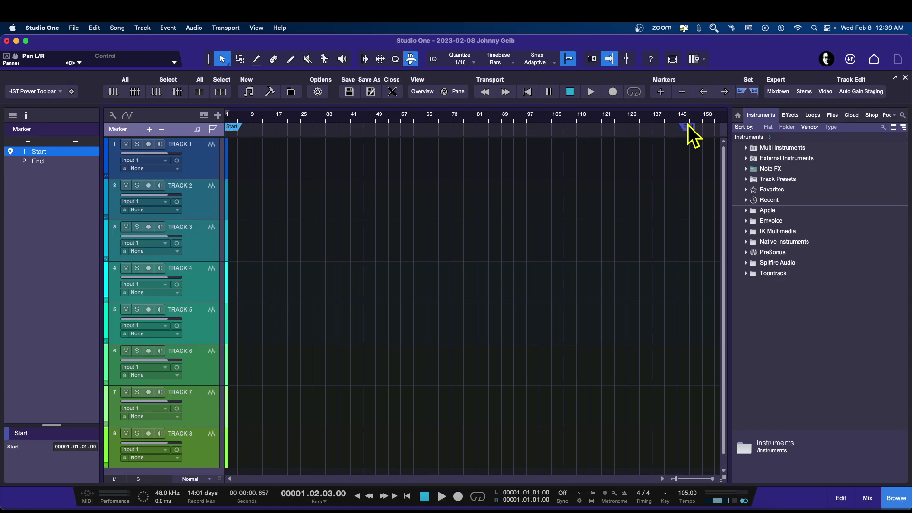
pyautogui.moveTo(260, 117); pyautogui.dragTo(462, 151)
pyautogui.moveTo(237, 118); pyautogui.dragTo(612, 130)
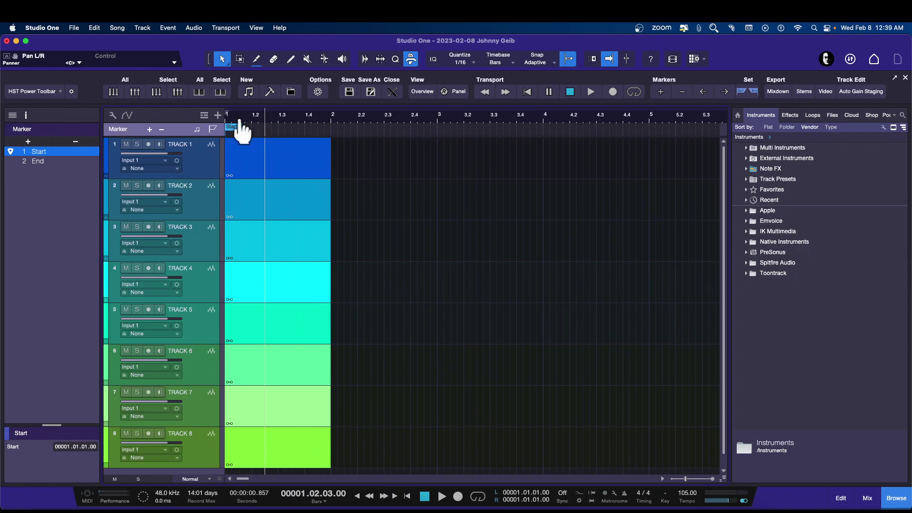
pyautogui.moveTo(242, 130); pyautogui.dragTo(301, 147)
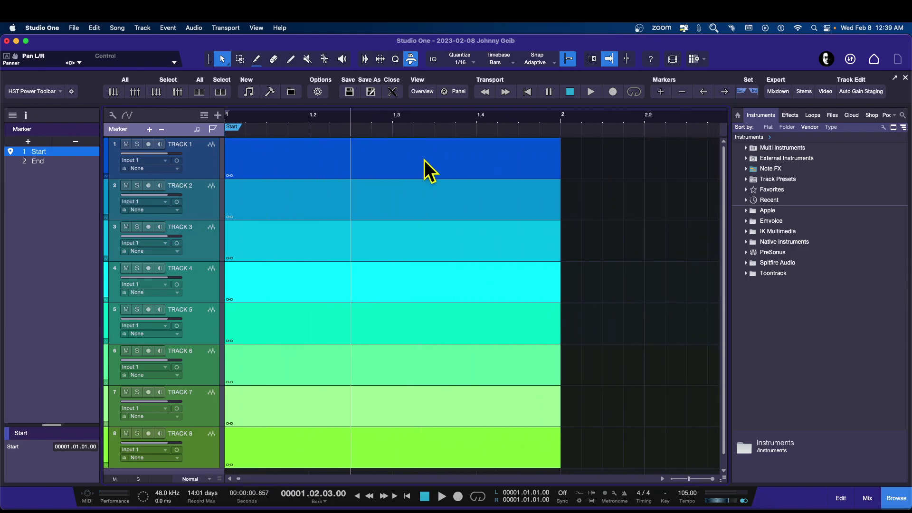
pyautogui.click(441, 160)
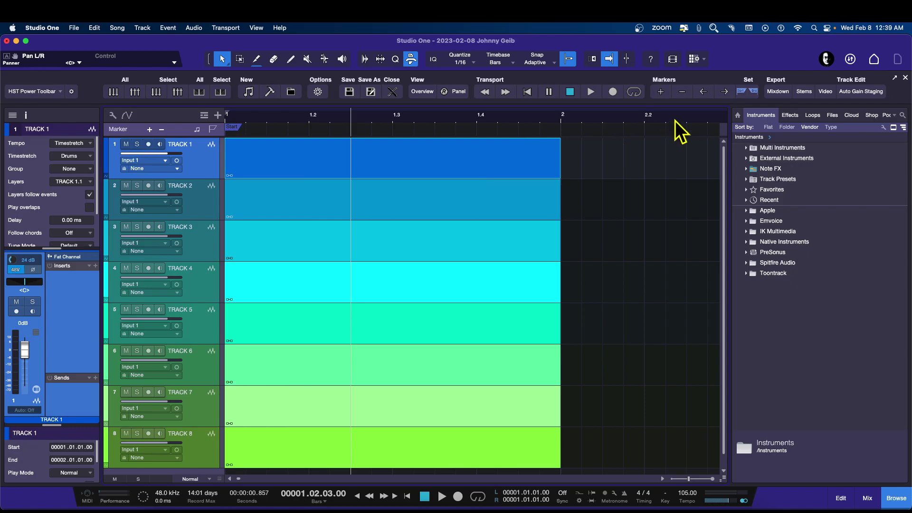
pyautogui.click(749, 93)
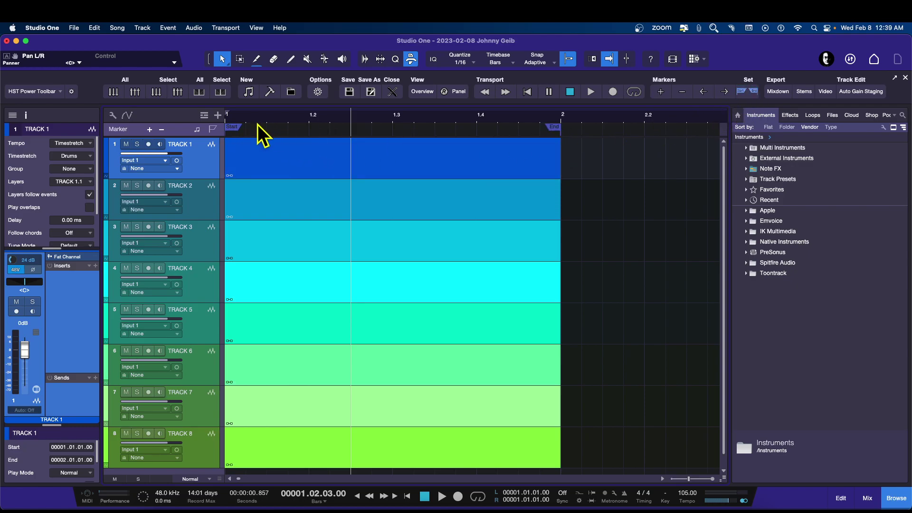
# Step: Lengthen the Track 1 event to end at 2.2 and set the song's End marker to its new end
pyautogui.click(511, 159)
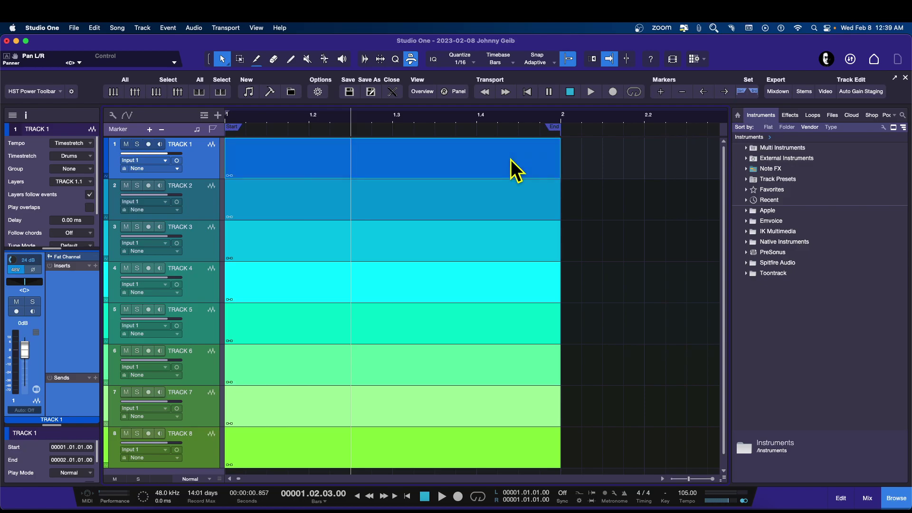
pyautogui.moveTo(561, 161); pyautogui.dragTo(647, 158)
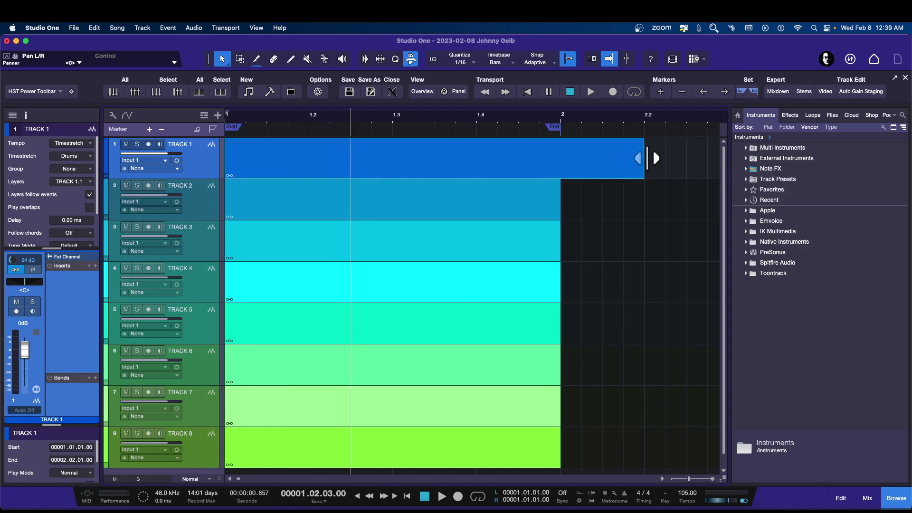
pyautogui.click(748, 93)
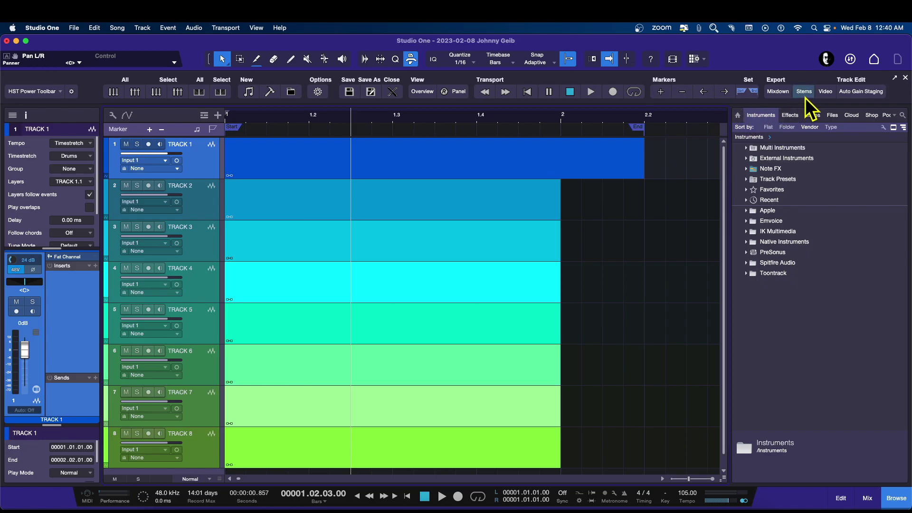
# Step: View the Export Mixdown and Export Stems settings through their macros, closing each without exporting
pyautogui.click(779, 93)
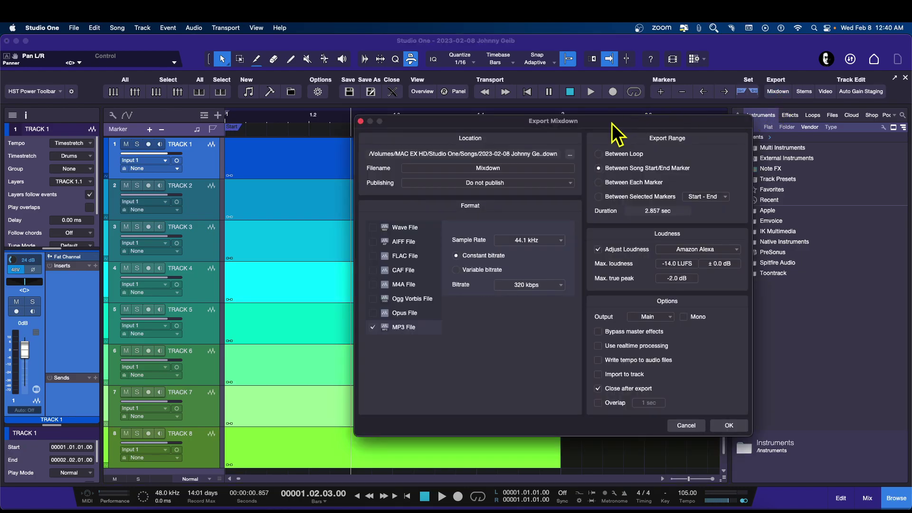
pyautogui.moveTo(612, 123); pyautogui.dragTo(503, 147)
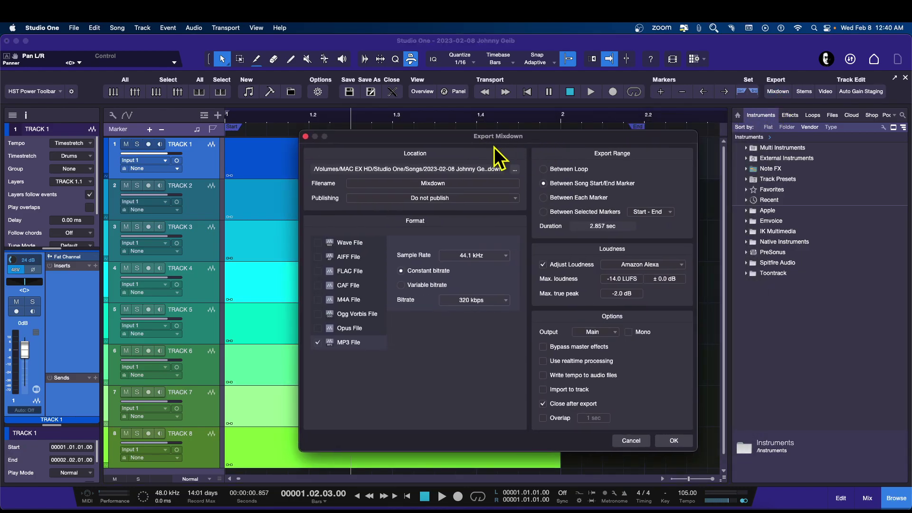
pyautogui.click(305, 136)
pyautogui.click(809, 94)
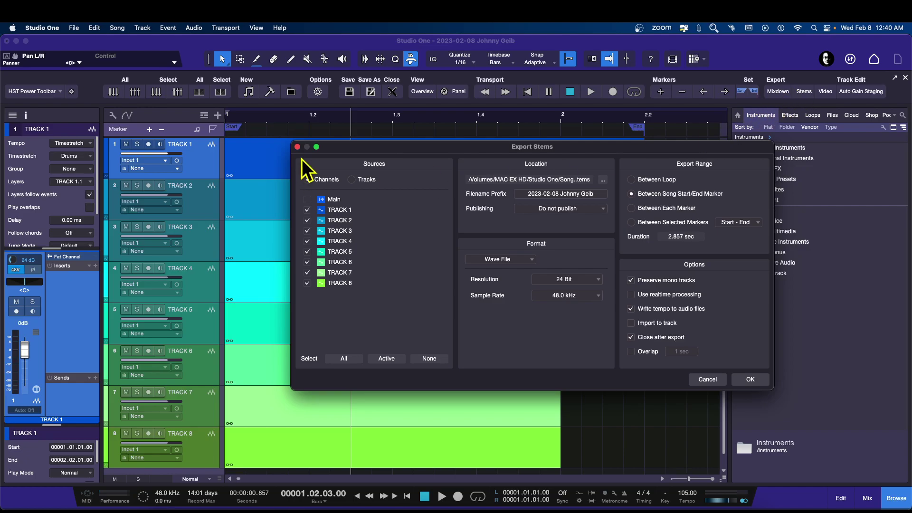
pyautogui.click(298, 147)
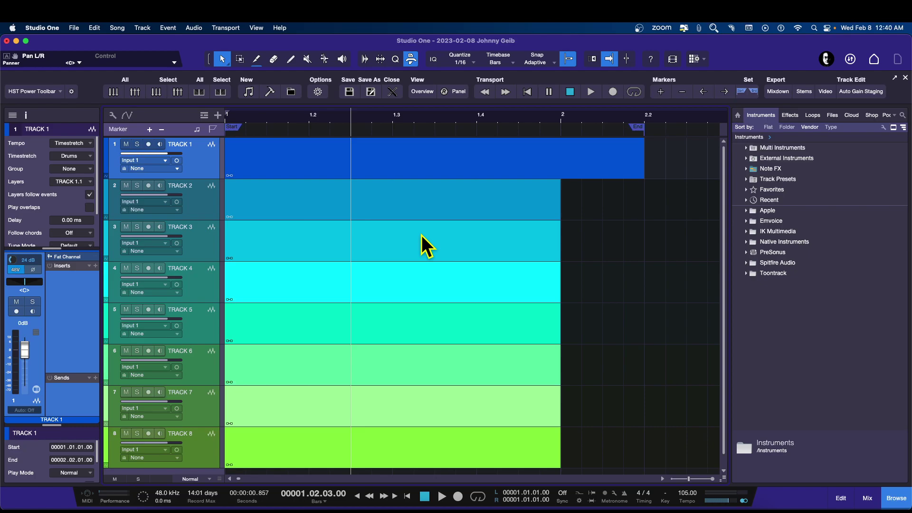
# Step: View the editing options of the Auto Gain Staging macro button and dismiss them unchanged
pyautogui.rightClick(848, 95)
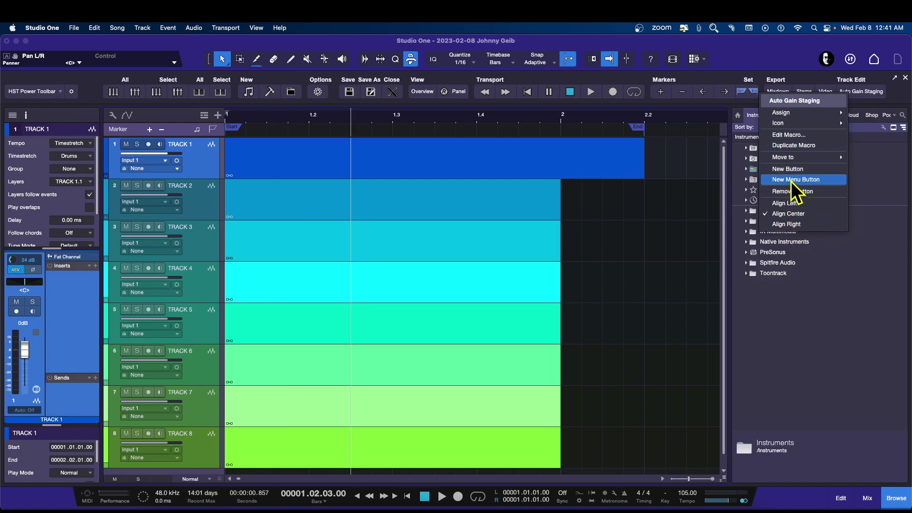
pyautogui.click(903, 93)
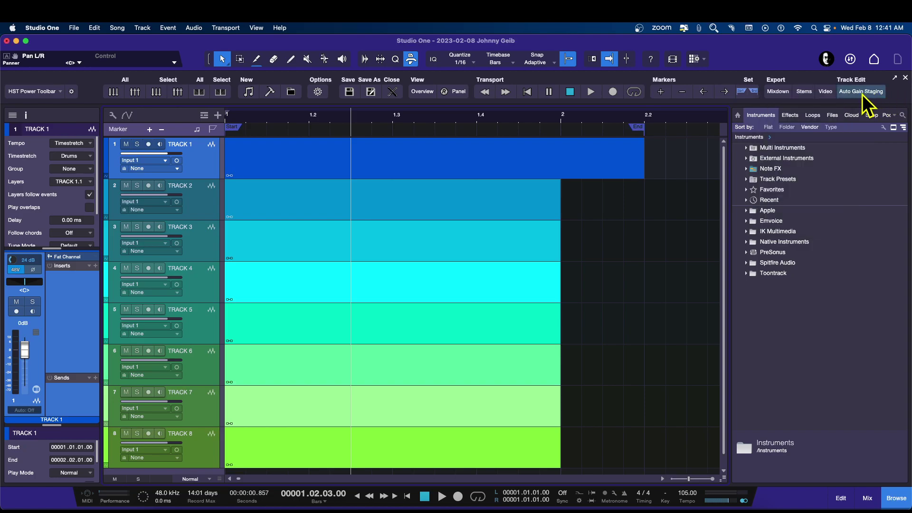